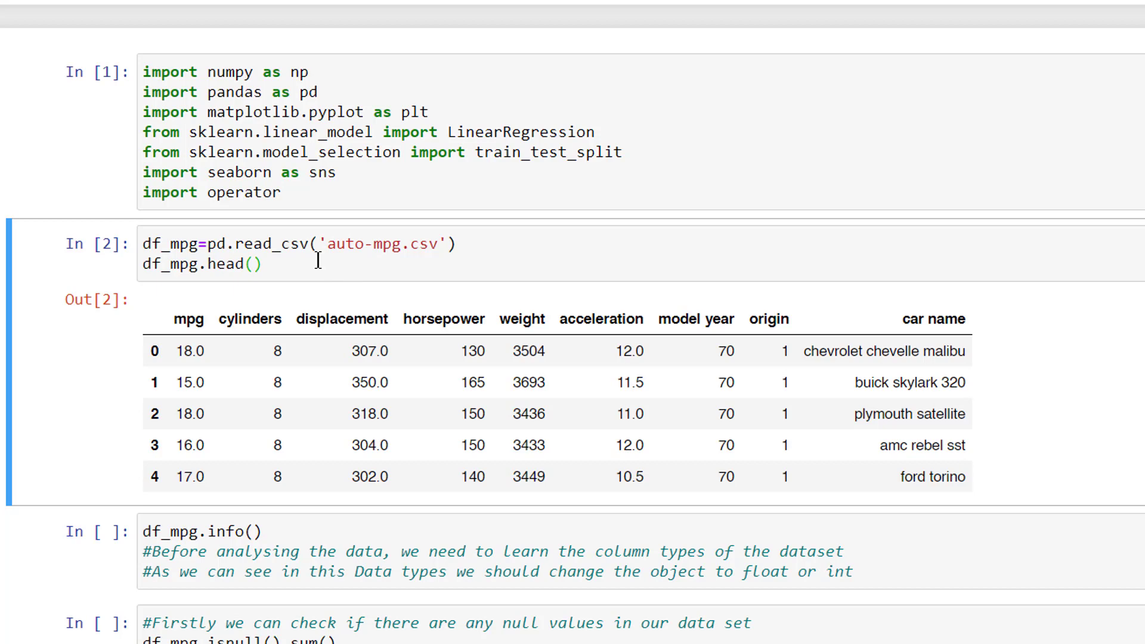
# Review the five-row preview of the auto-mpg data.
pyautogui.scroll(-3, 474, 287)
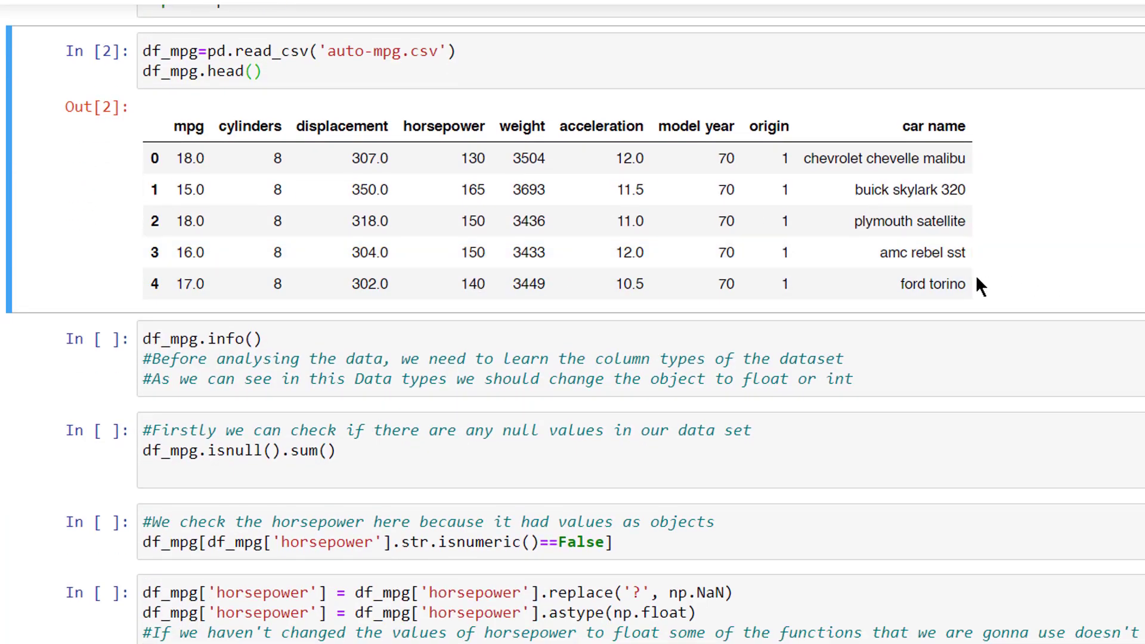
pyautogui.moveTo(965, 283); pyautogui.dragTo(155, 155)
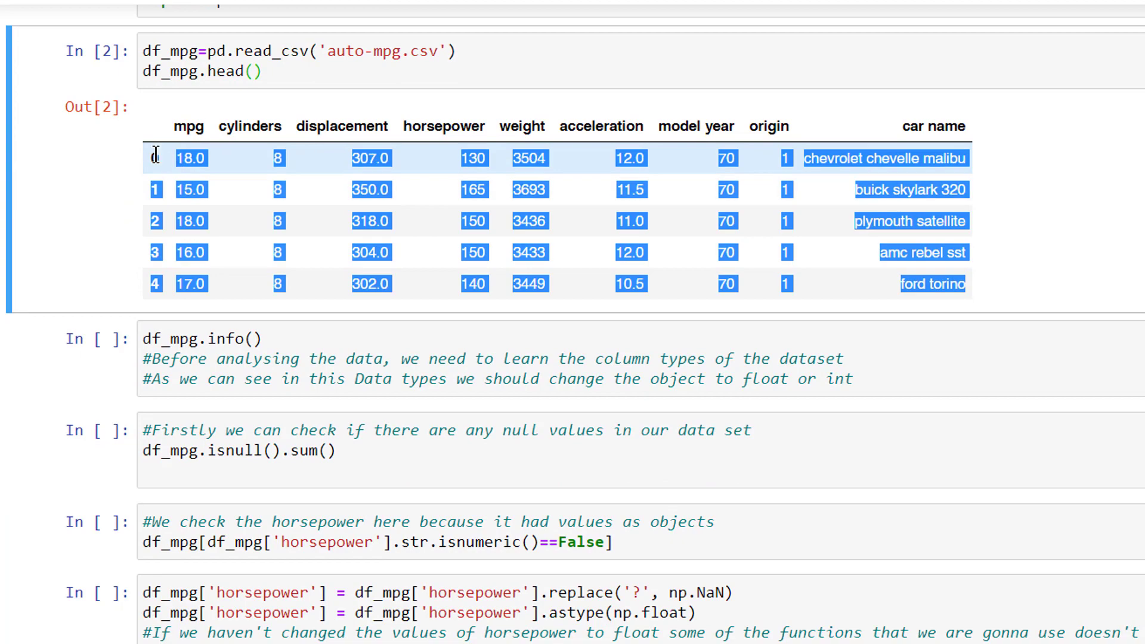
pyautogui.click(155, 155)
pyautogui.scroll(-3, 785, 245)
pyautogui.scroll(3, 345, 238)
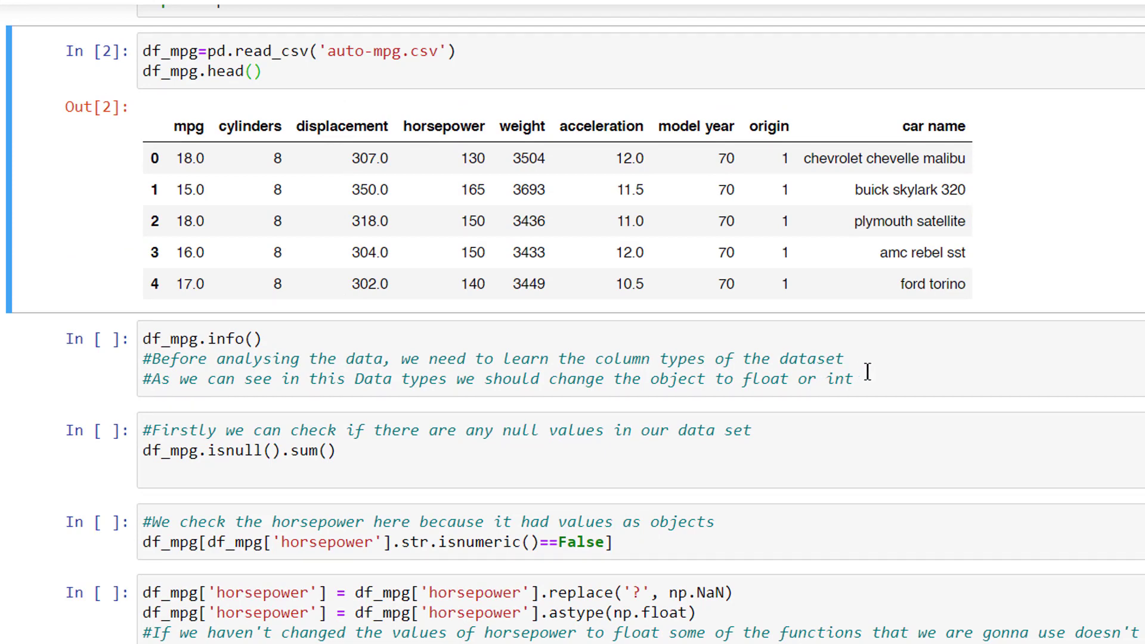
# Run df_mpg.info() to show 398 entries, with horsepower typed as object.
pyautogui.click(868, 371)
pyautogui.hotkey('shift', 'Return')
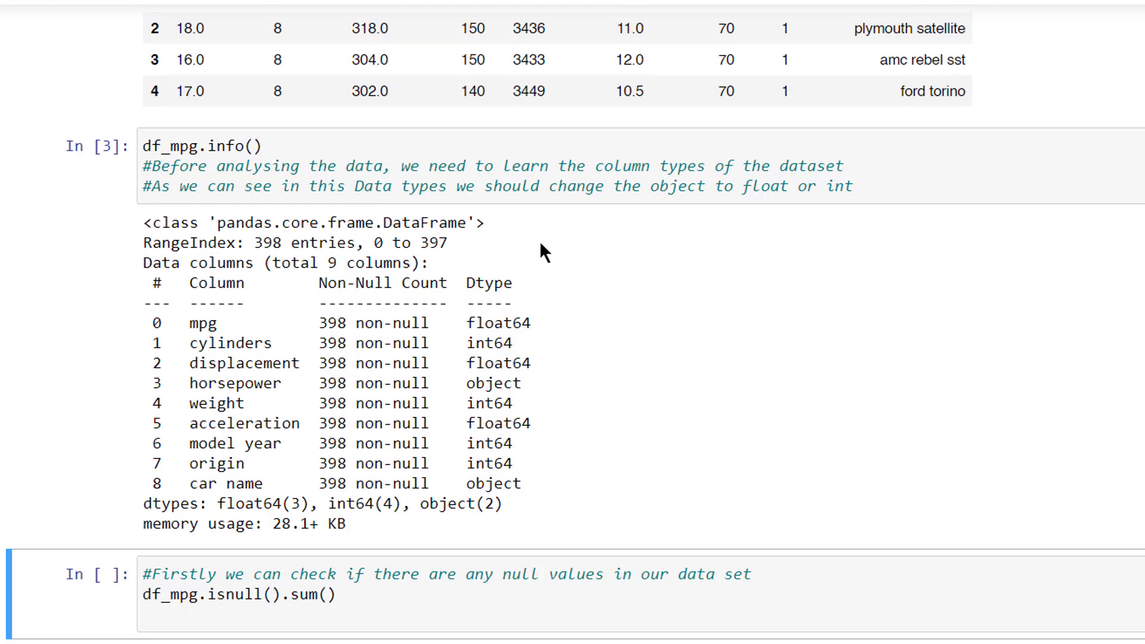
pyautogui.scroll(-3, 540, 241)
pyautogui.moveTo(188, 294); pyautogui.dragTo(560, 283)
pyautogui.click(564, 288)
pyautogui.scroll(-3, 404, 394)
pyautogui.click(404, 394)
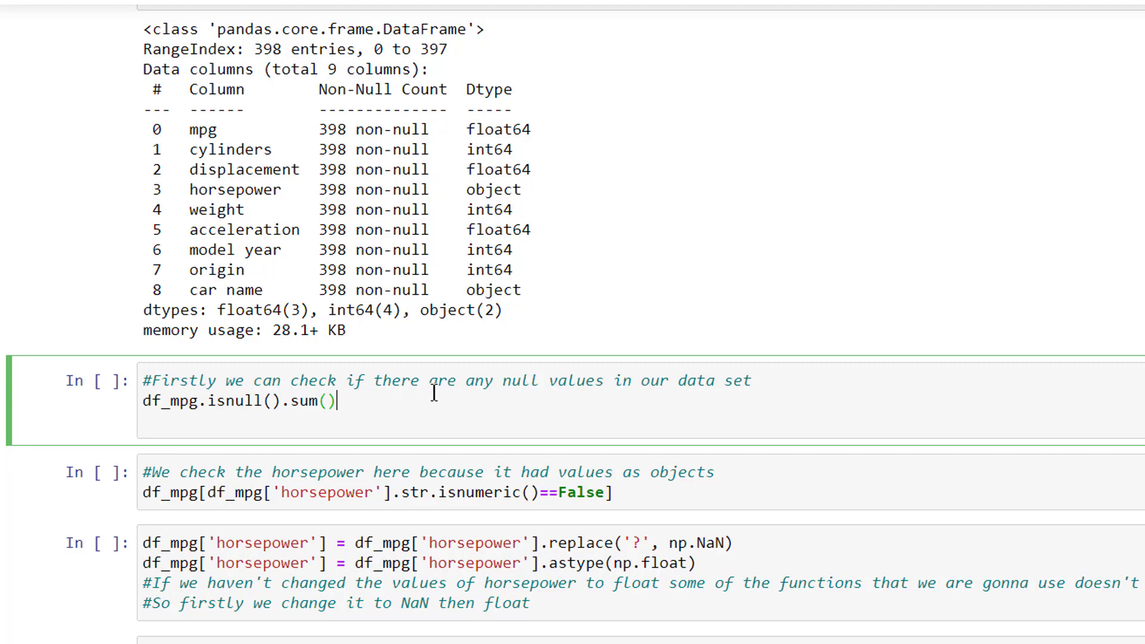
# Run the null-value check, then the non-numeric horsepower check, revealing six '?' entries.
pyautogui.hotkey('shift', 'Return')
pyautogui.scroll(-5, 381, 378)
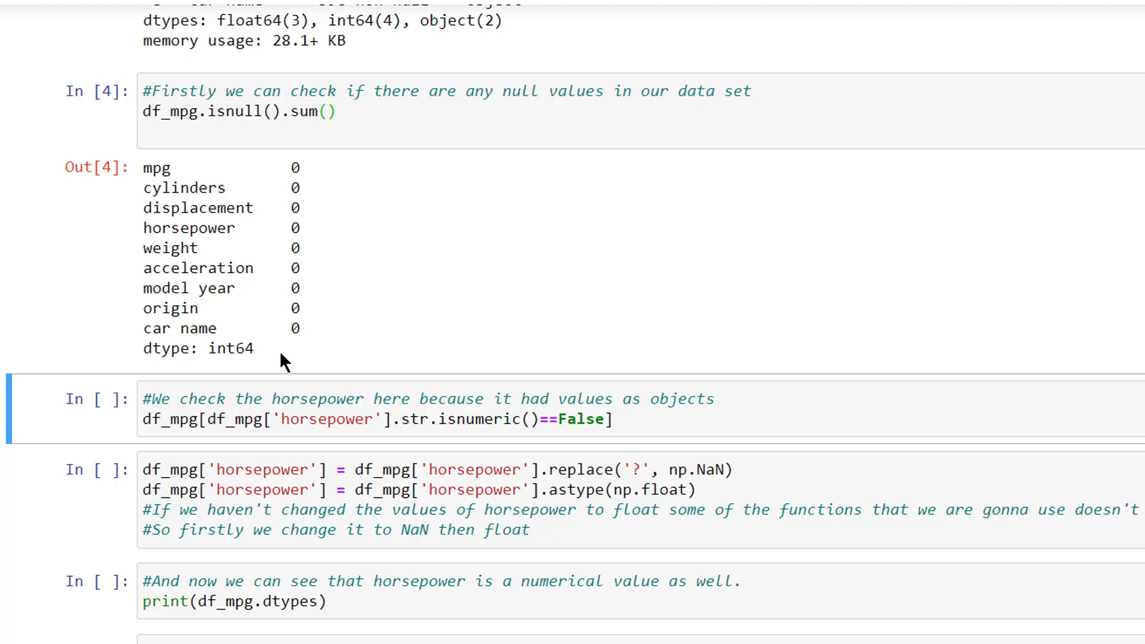
pyautogui.scroll(-3, 328, 335)
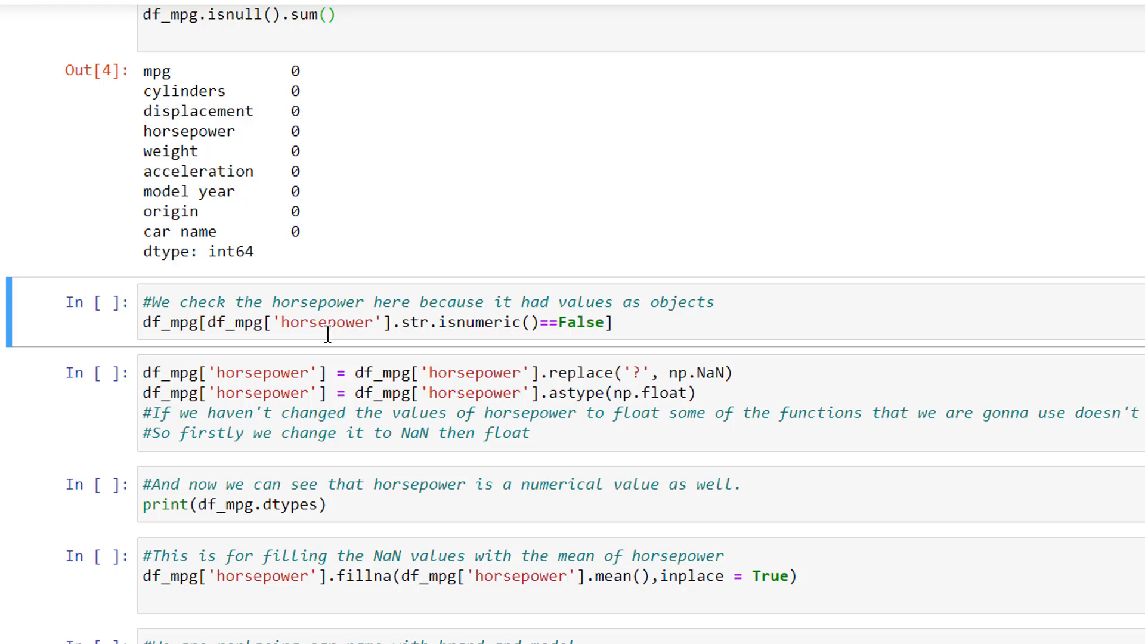
pyautogui.click(622, 322)
pyautogui.hotkey('shift', 'Return')
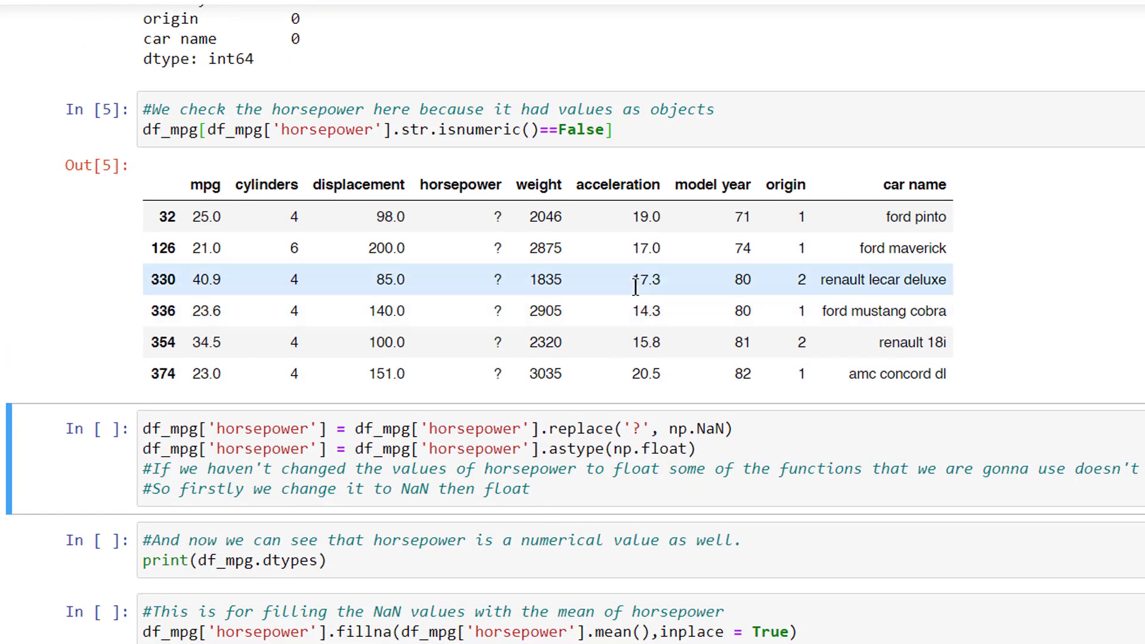
pyautogui.click(501, 230)
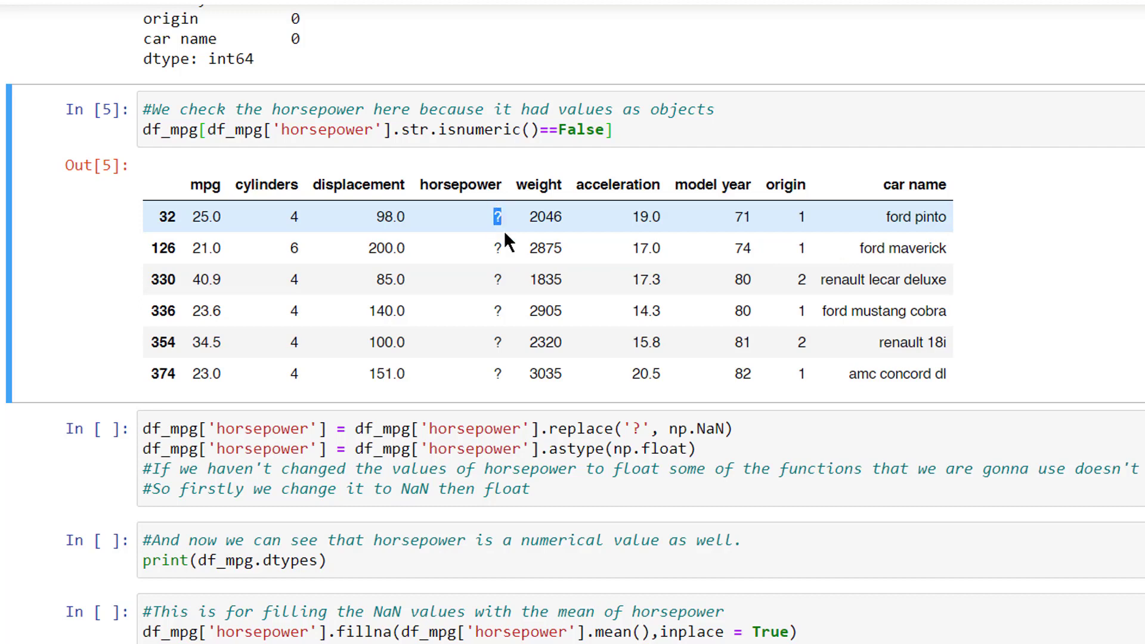
# Add a blank line at the end of the horsepower replace-and-convert cell.
pyautogui.press('Down')
pyautogui.press('Return')
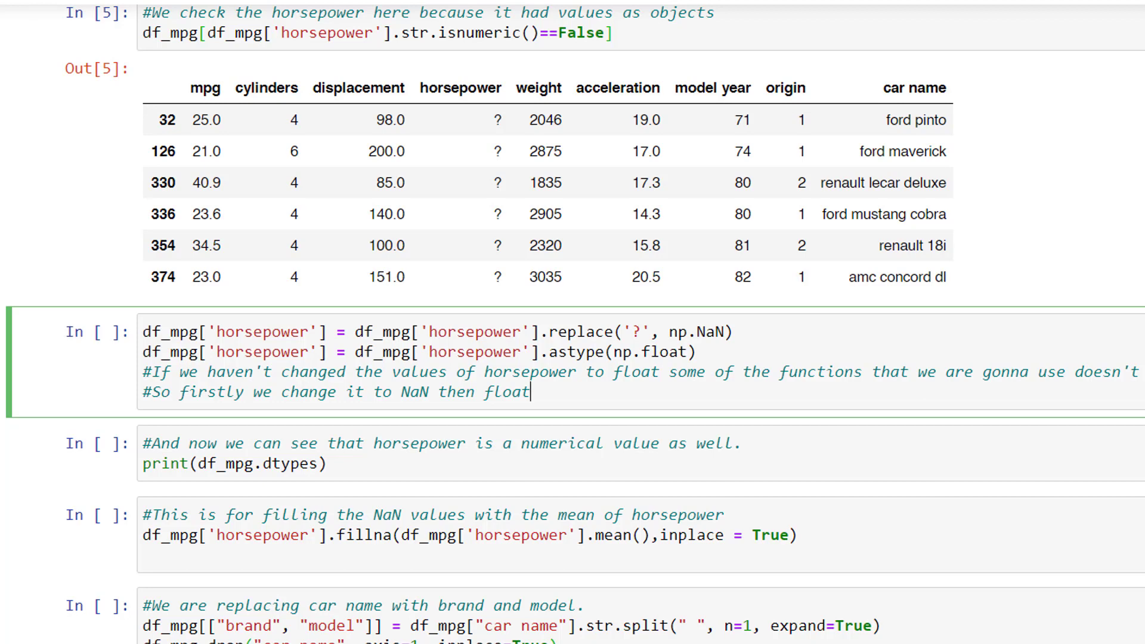
pyautogui.press('Return')
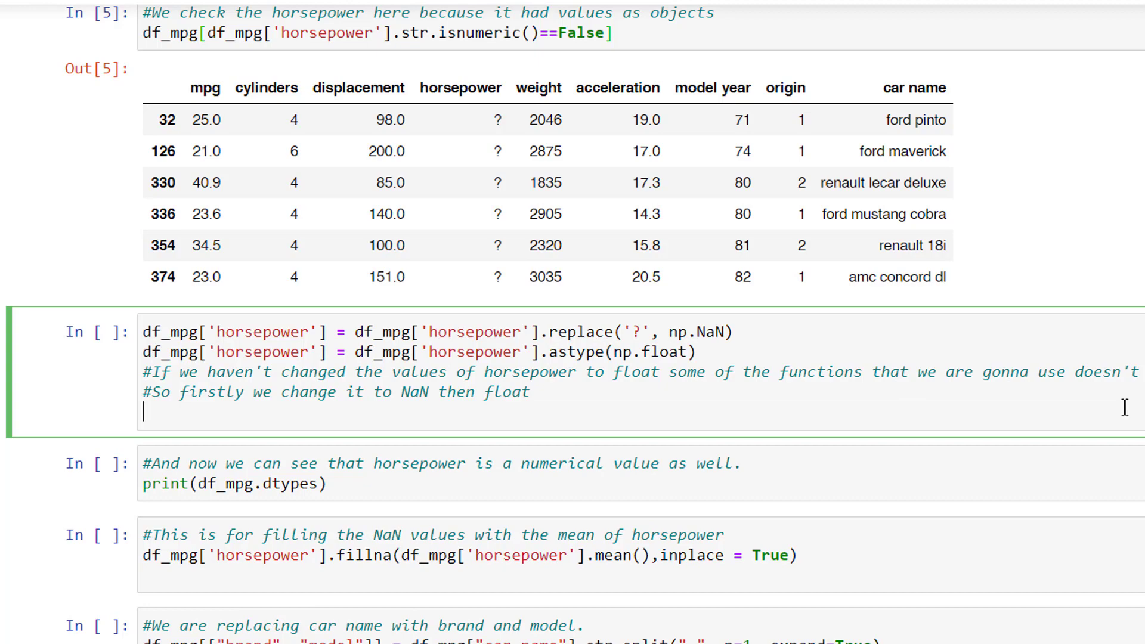
# Convert horsepower to float and confirm float64 in the printed dtypes.
pyautogui.hotkey('shift', 'Return')
pyautogui.scroll(-2, 1125, 408)
pyautogui.scroll(-2, 1125, 405)
pyautogui.click(582, 298)
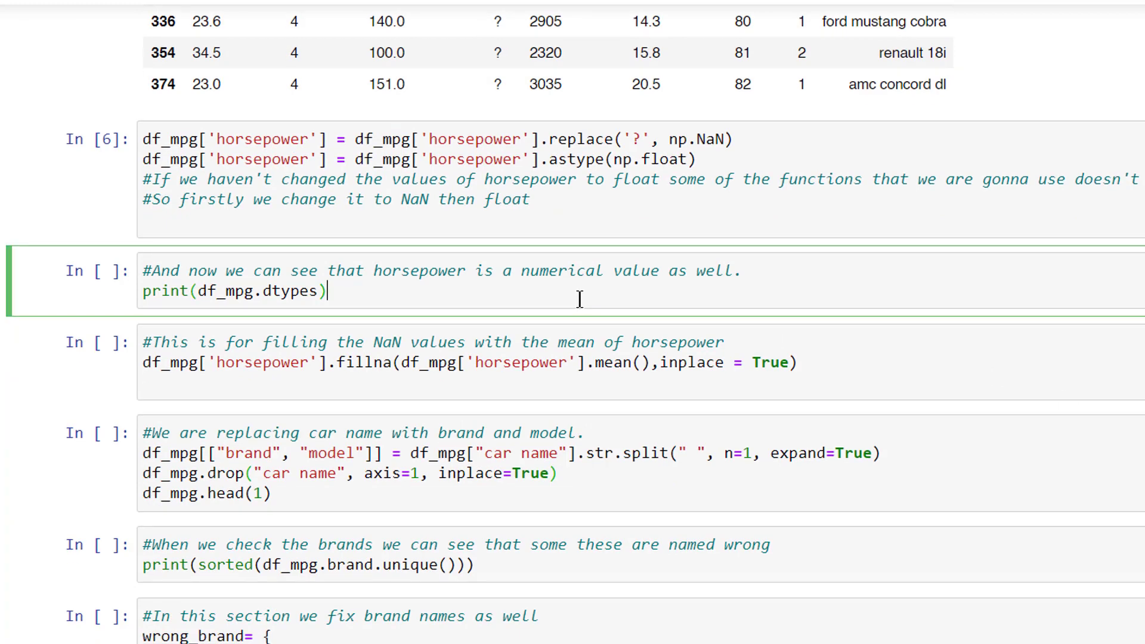
pyautogui.hotkey('shift', 'Return')
pyautogui.scroll(-3, 511, 299)
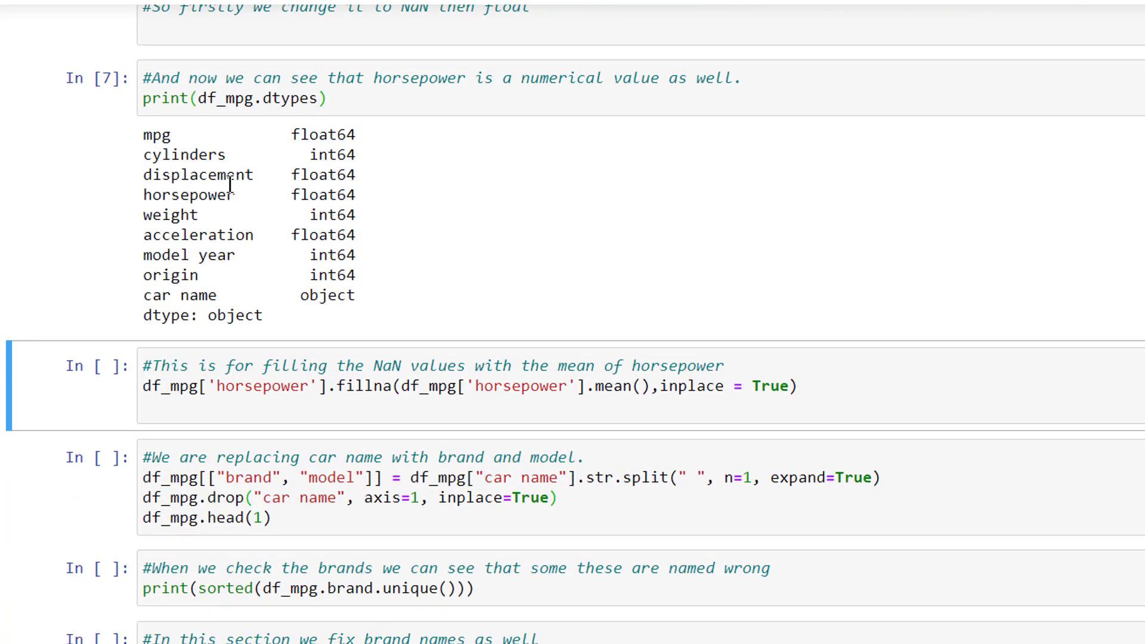
pyautogui.moveTo(263, 195); pyautogui.dragTo(370, 197)
pyautogui.click(514, 212)
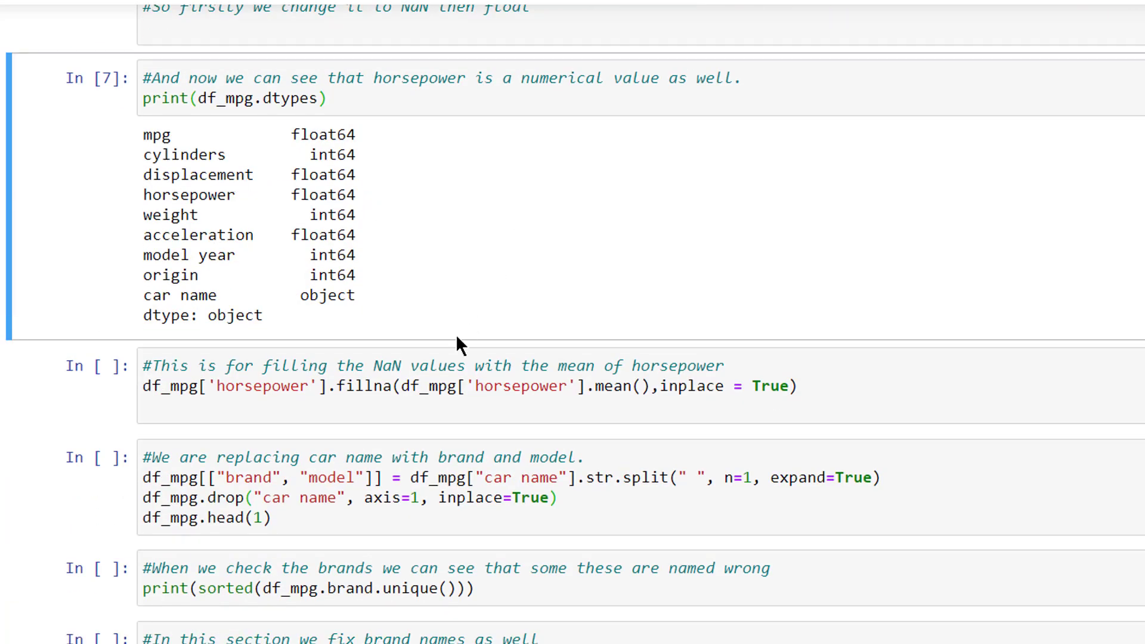
# Fill missing horsepower values with the column mean.
pyautogui.scroll(-2, 457, 345)
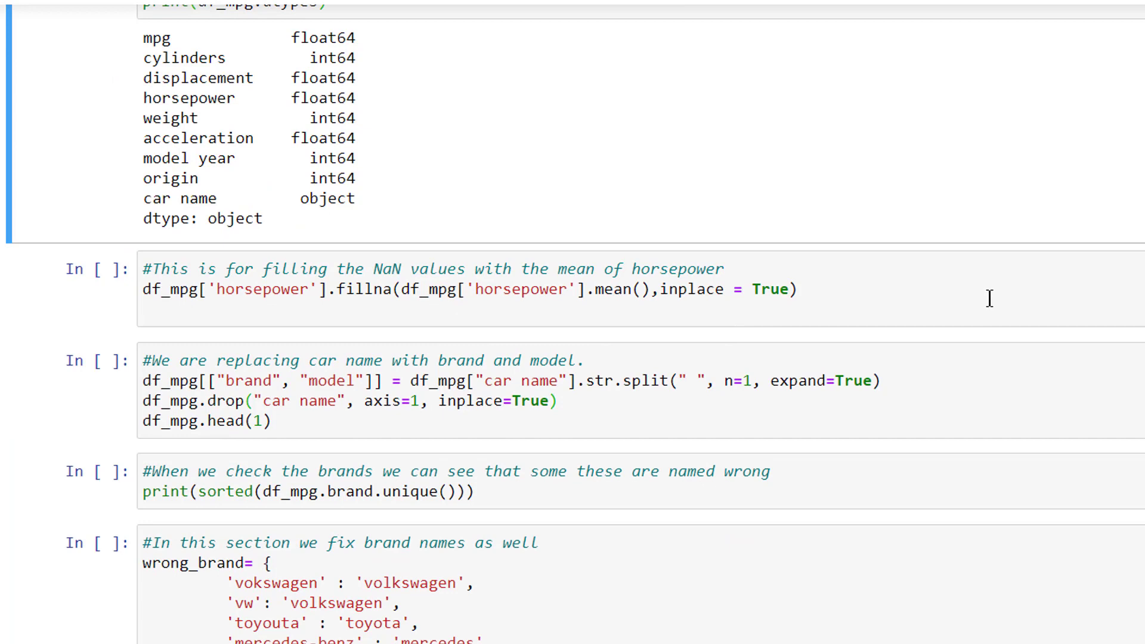
pyautogui.click(841, 288)
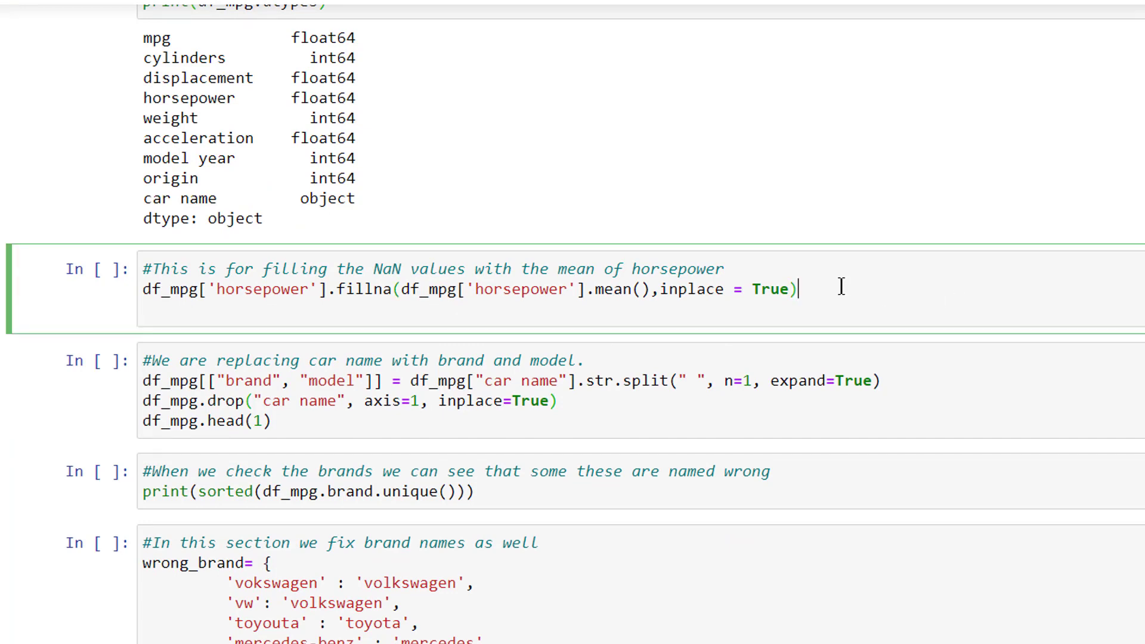
pyautogui.hotkey('shift', 'Return')
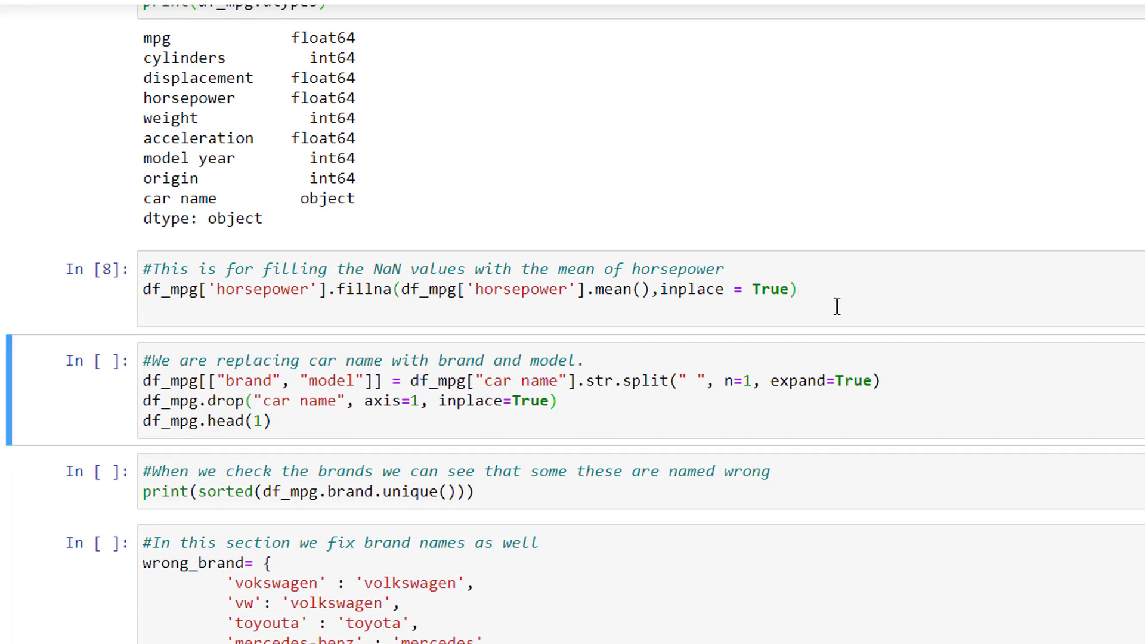
pyautogui.scroll(-2, 837, 307)
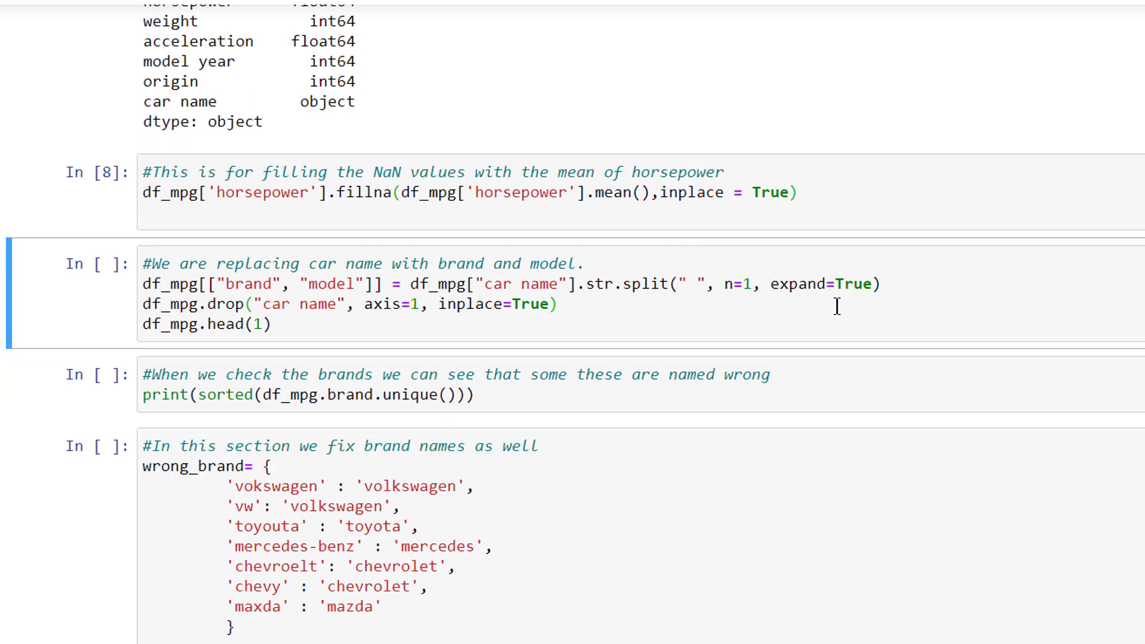
pyautogui.click(837, 307)
# Split car name into brand and model, then list unique brands, spotting misspellings like toyouta.
pyautogui.hotkey('shift', 'Return')
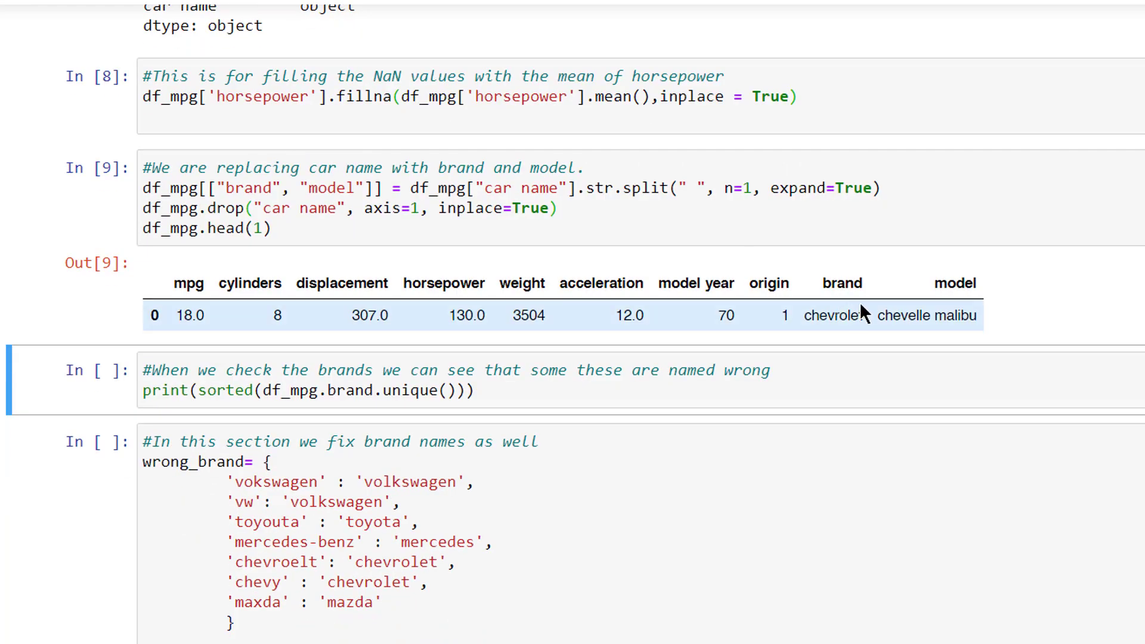
pyautogui.scroll(-2, 1004, 287)
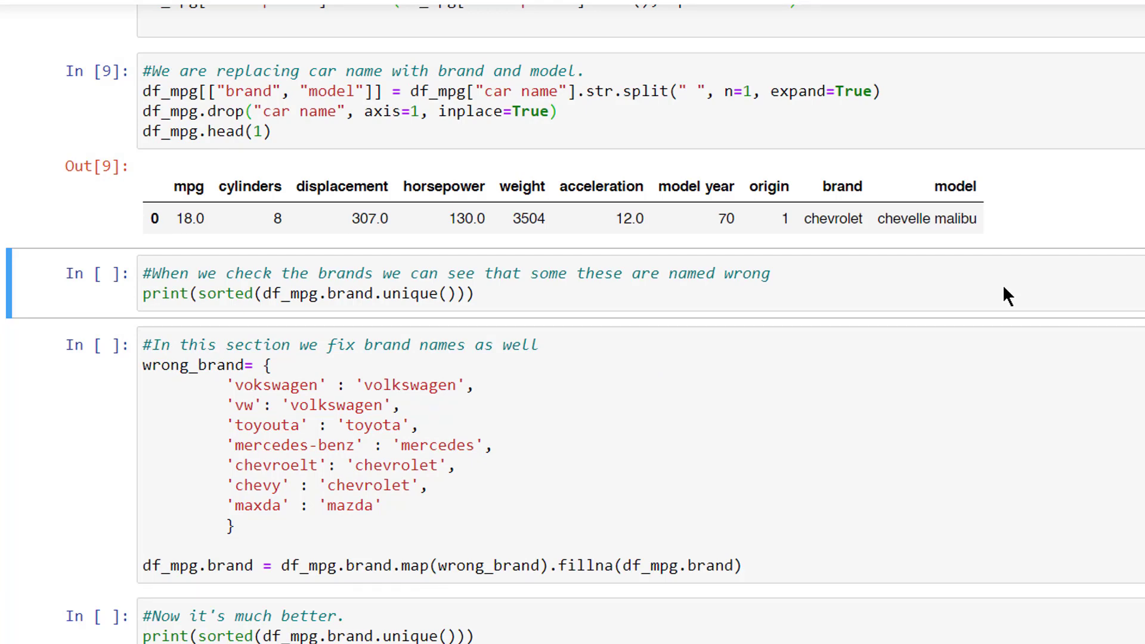
pyautogui.hotkey('shift', 'Return')
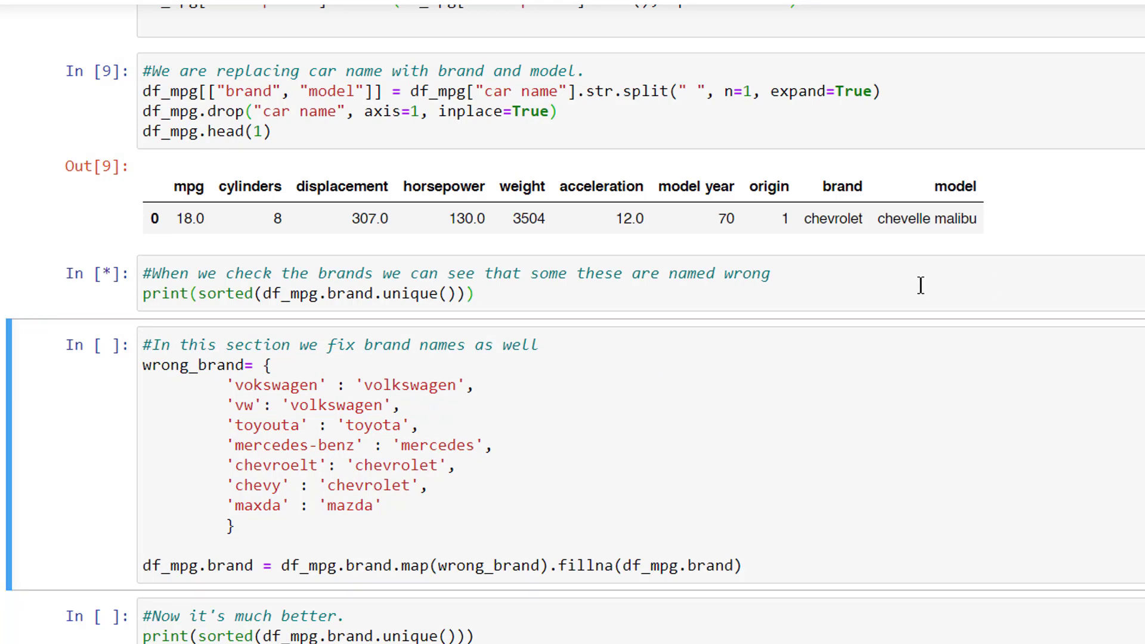
pyautogui.scroll(-2, 921, 285)
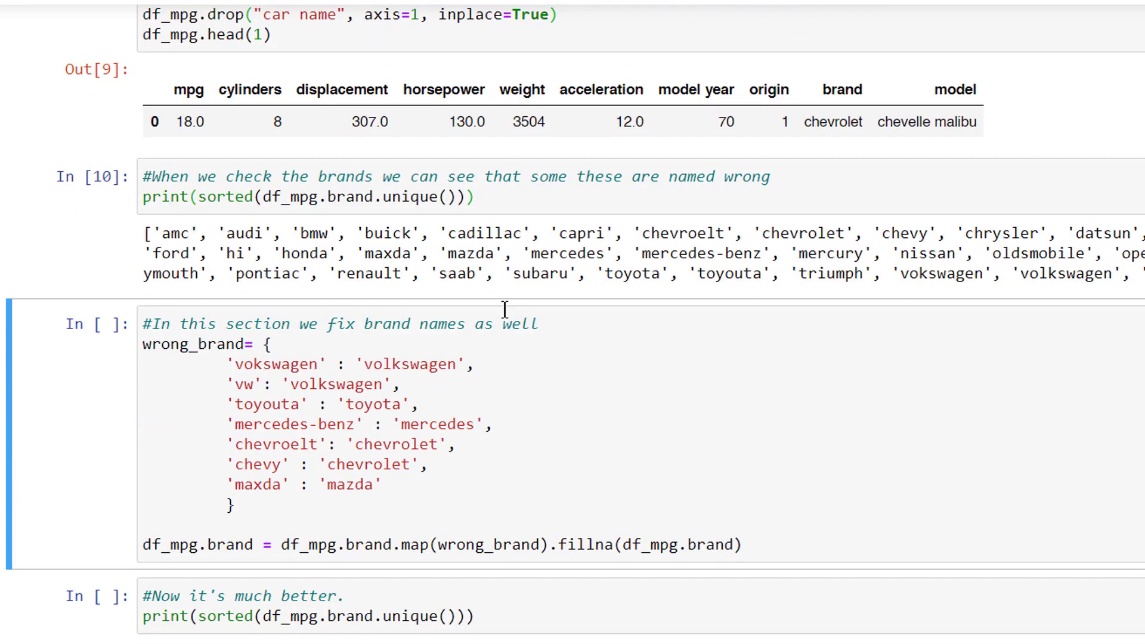
pyautogui.doubleClick(623, 273)
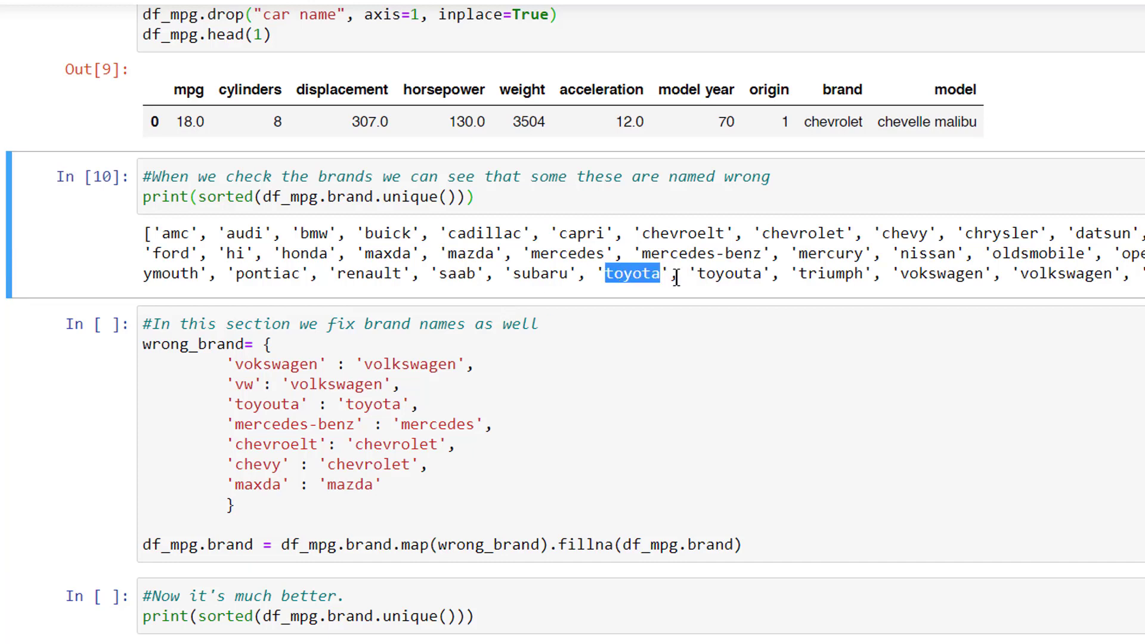
pyautogui.doubleClick(716, 273)
# Apply the wrong_brand mapping to correct the misspelled brand names.
pyautogui.click(806, 336)
pyautogui.scroll(-2, 521, 389)
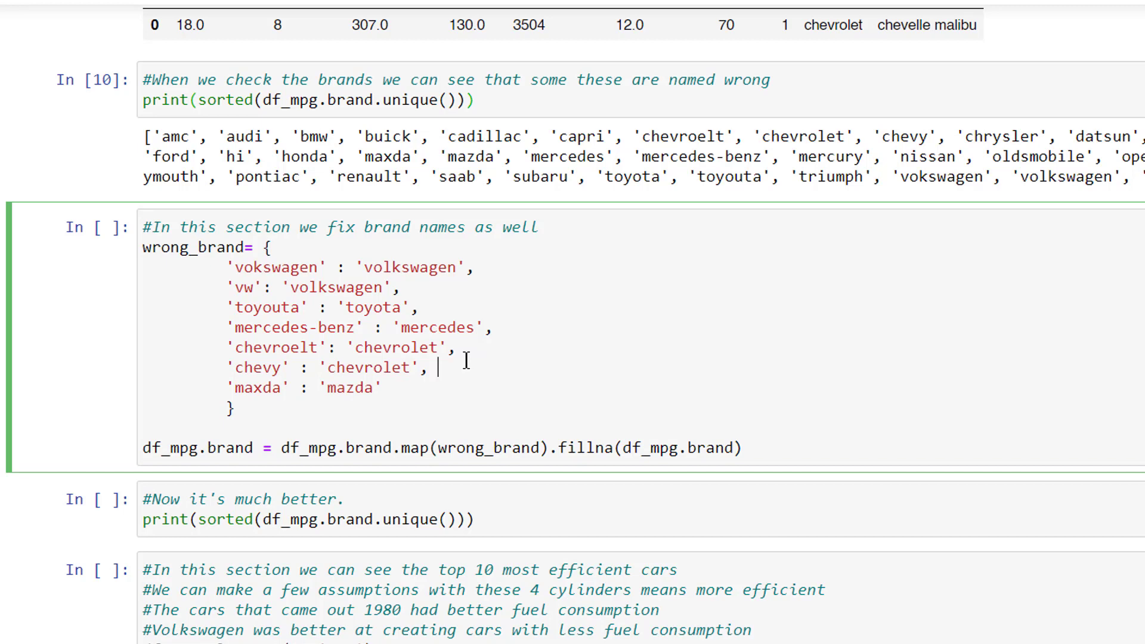
pyautogui.hotkey('shift', 'Return')
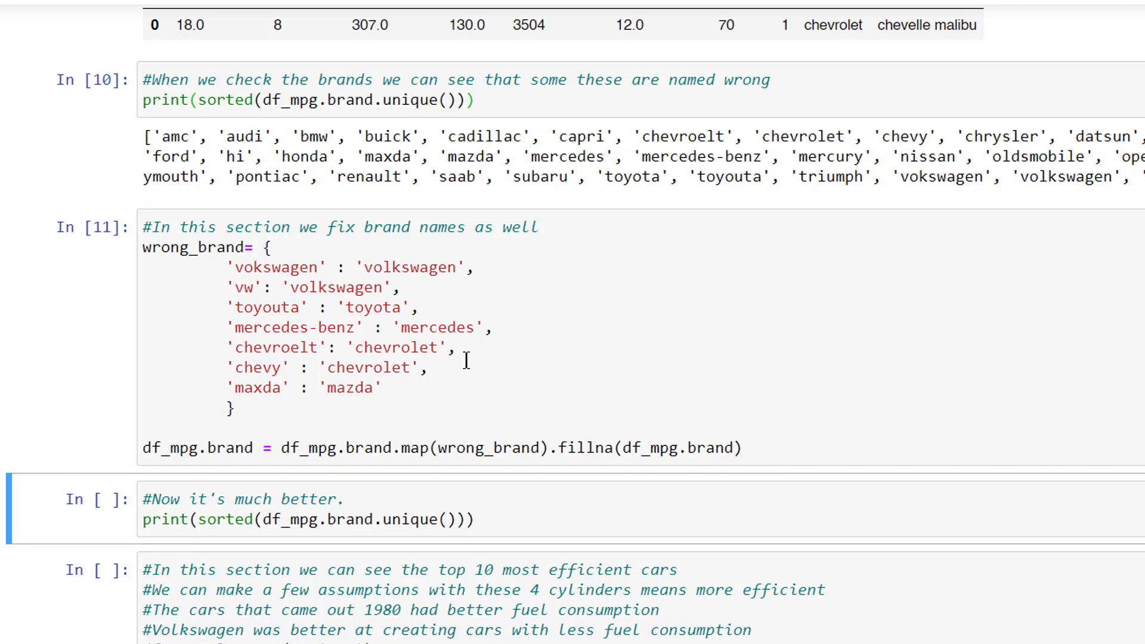
pyautogui.scroll(-2, 466, 361)
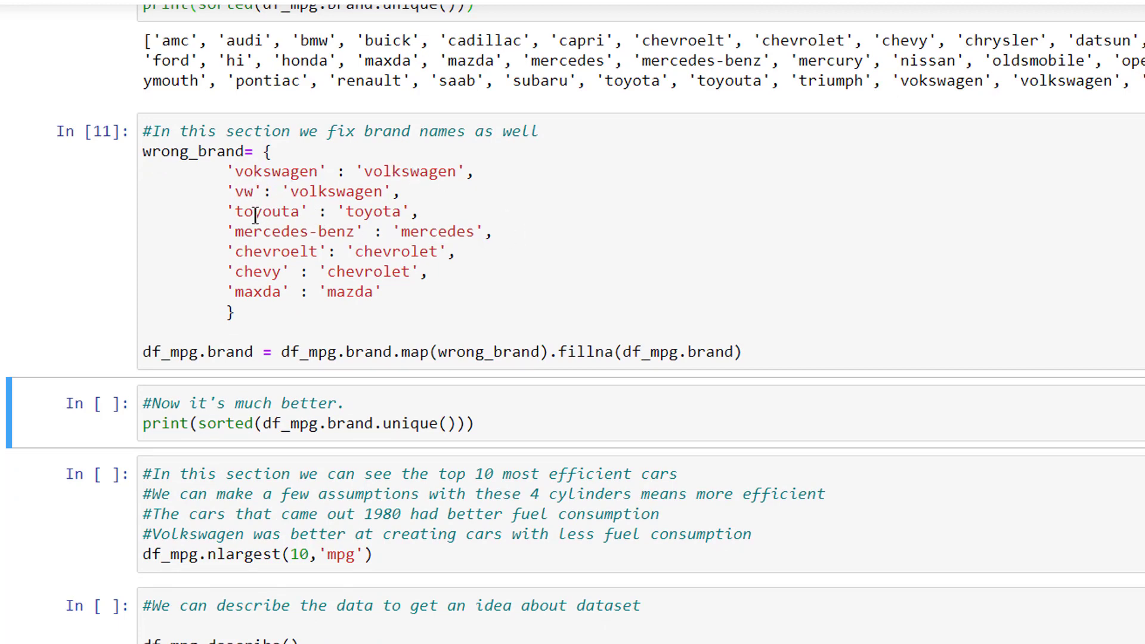
pyautogui.click(427, 213)
pyautogui.scroll(-5, 463, 217)
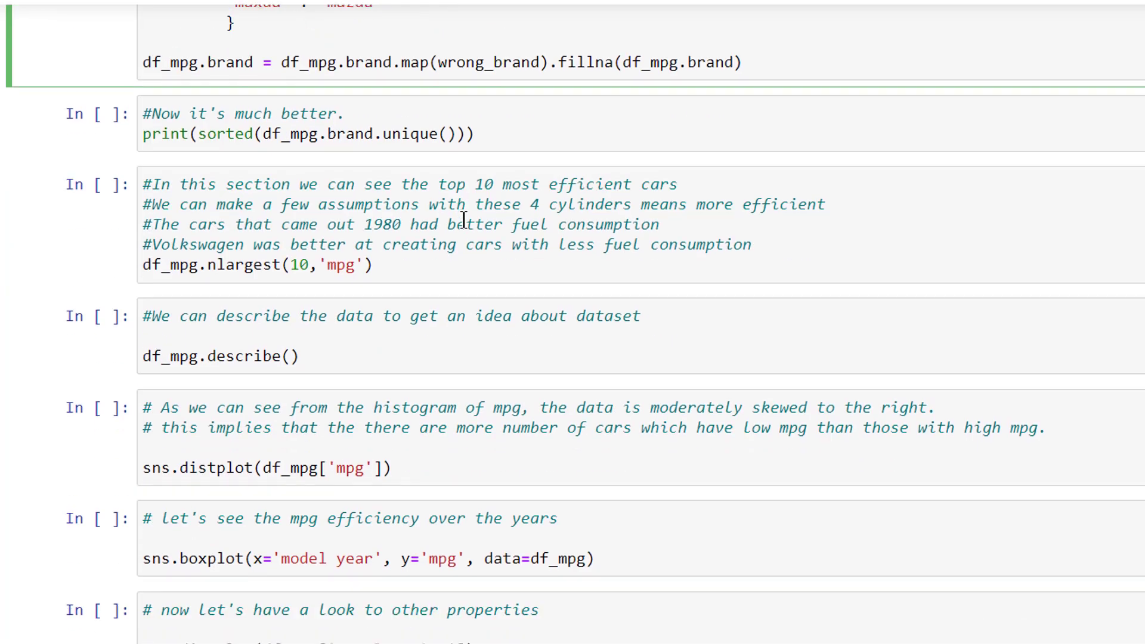
pyautogui.click(478, 148)
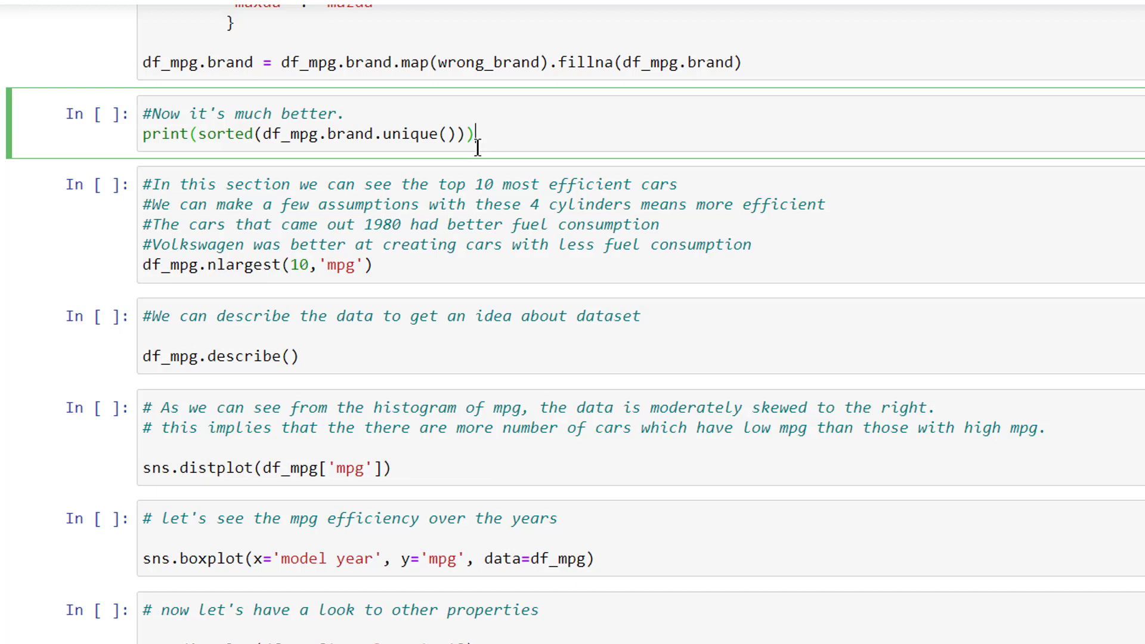
# Print the cleaned brand list and show the top 10 mpg cars, led by mazda glc at 46.6.
pyautogui.hotkey('shift', 'Return')
pyautogui.click(468, 228)
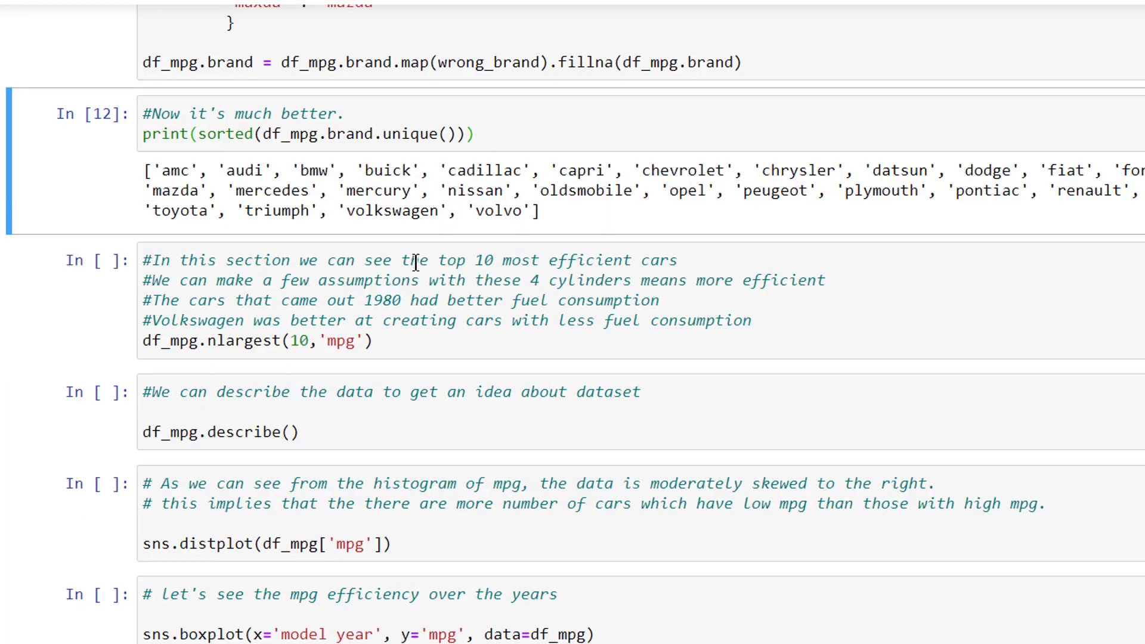
pyautogui.click(826, 334)
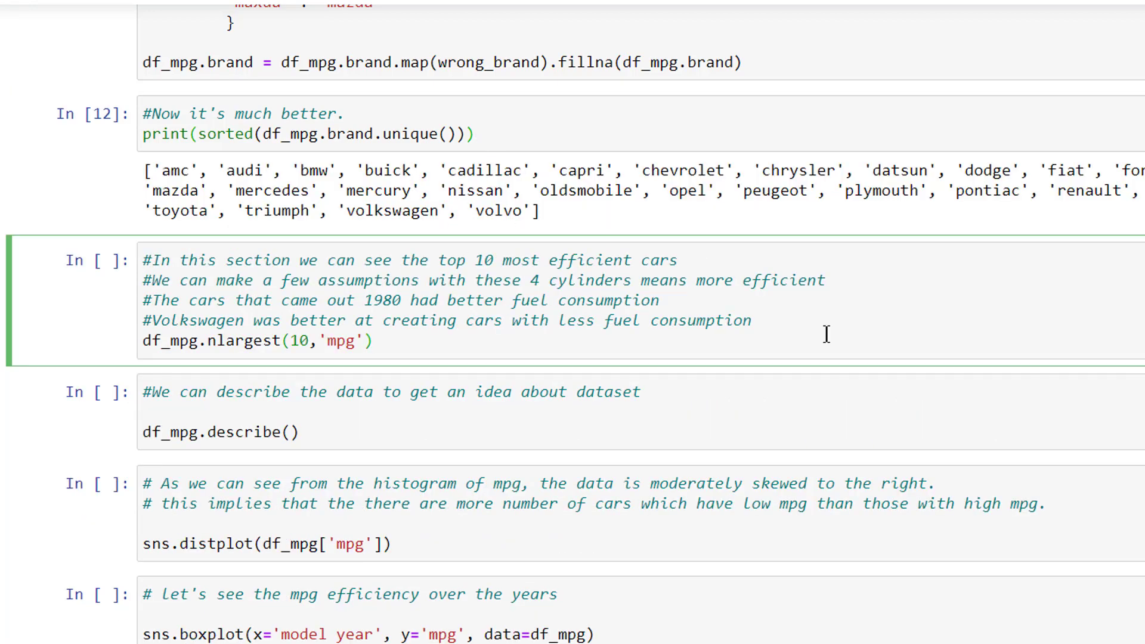
pyautogui.scroll(-2, 825, 332)
pyautogui.hotkey('shift', 'Return')
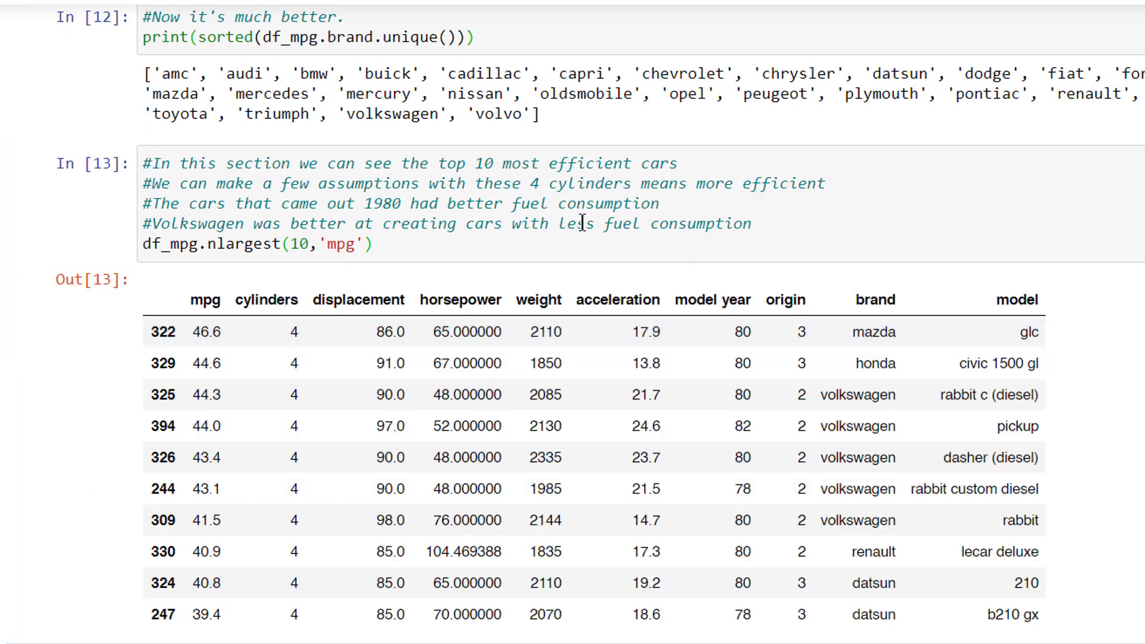
pyautogui.scroll(-2, 936, 214)
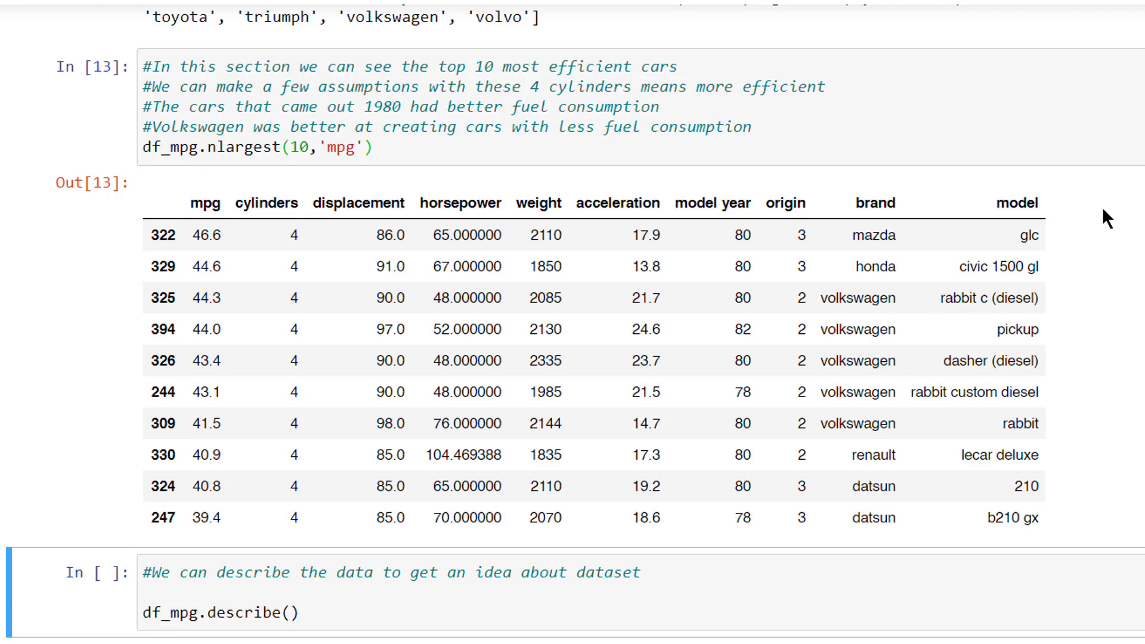
pyautogui.scroll(-3, 1103, 210)
pyautogui.scroll(-9, 1103, 210)
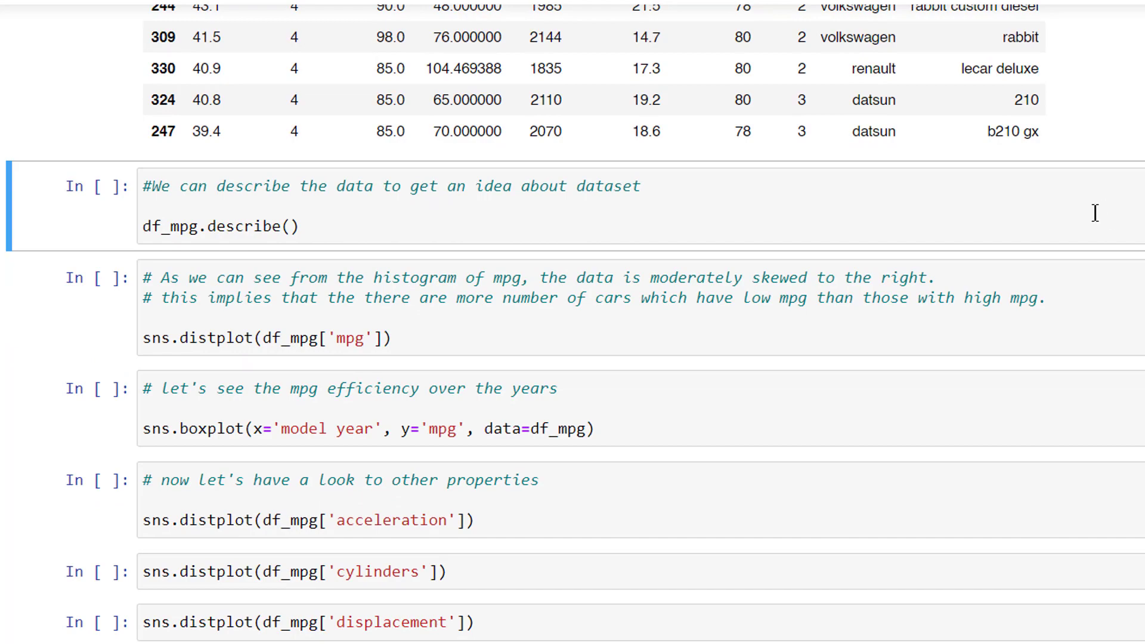
# Generate summary statistics for the dataset with describe().
pyautogui.click(1096, 213)
pyautogui.hotkey('shift', 'Return')
pyautogui.scroll(-7, 1096, 213)
pyautogui.scroll(3, 1097, 218)
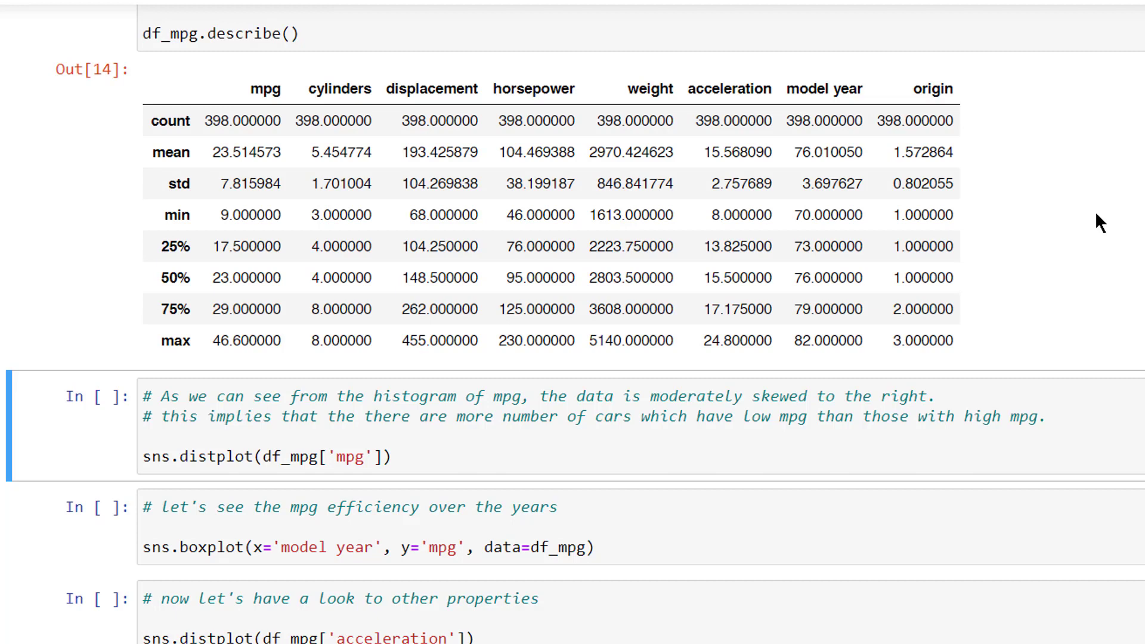
# Plot the mpg distribution histogram and a boxplot of mpg by model year.
pyautogui.click(1055, 416)
pyautogui.hotkey('shift', 'Return')
pyautogui.scroll(-6, 1056, 405)
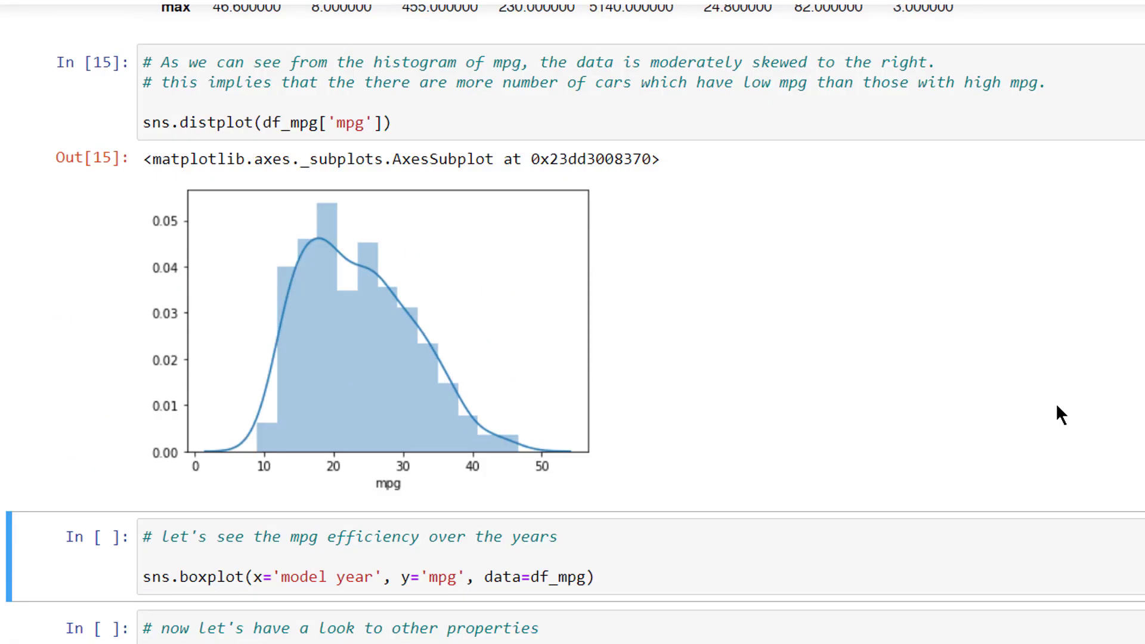
pyautogui.scroll(1, 1055, 402)
pyautogui.scroll(1, 1061, 414)
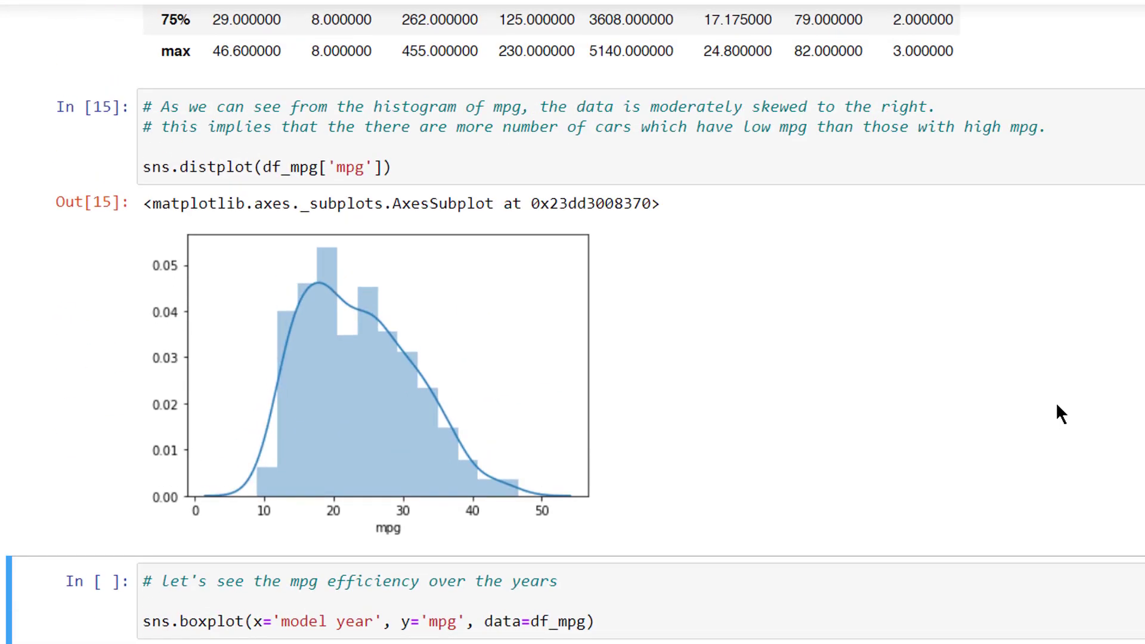
pyautogui.scroll(-3, 1057, 404)
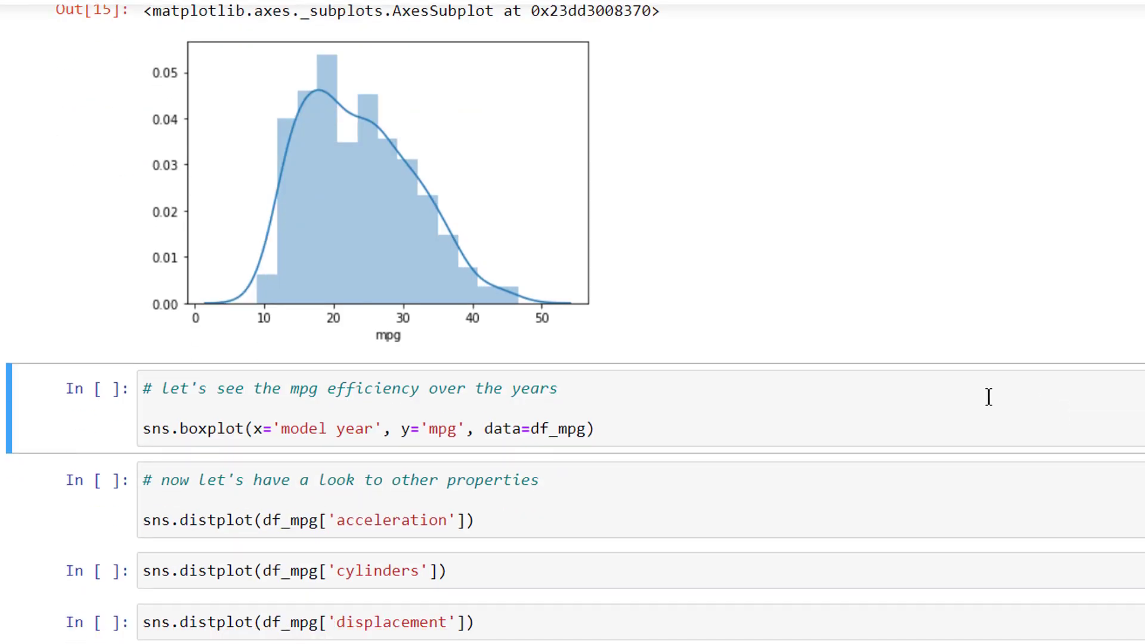
pyautogui.click(678, 422)
pyautogui.hotkey('shift', 'Return')
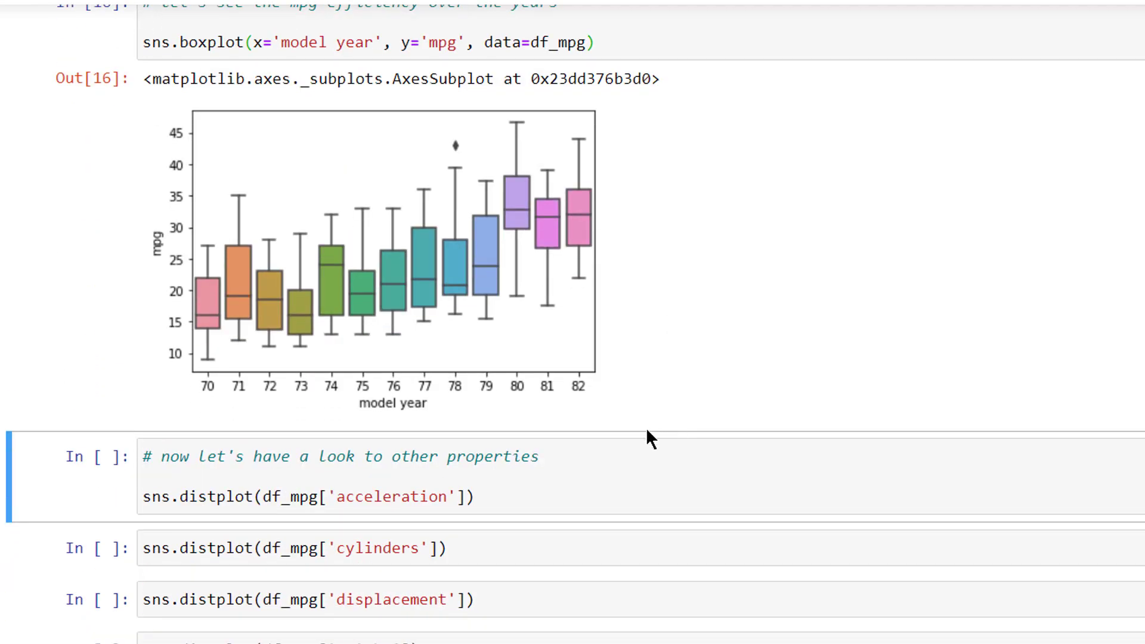
# Plot distribution charts for acceleration, cylinders and displacement.
pyautogui.scroll(-1, 646, 427)
pyautogui.click(637, 402)
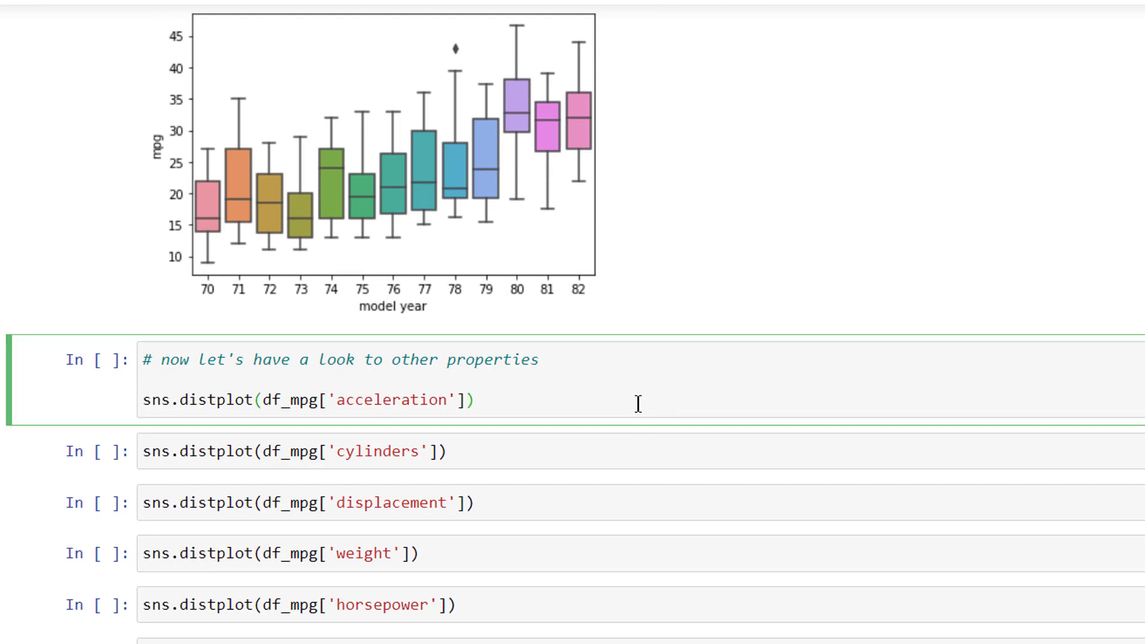
pyautogui.hotkey('shift', 'Return')
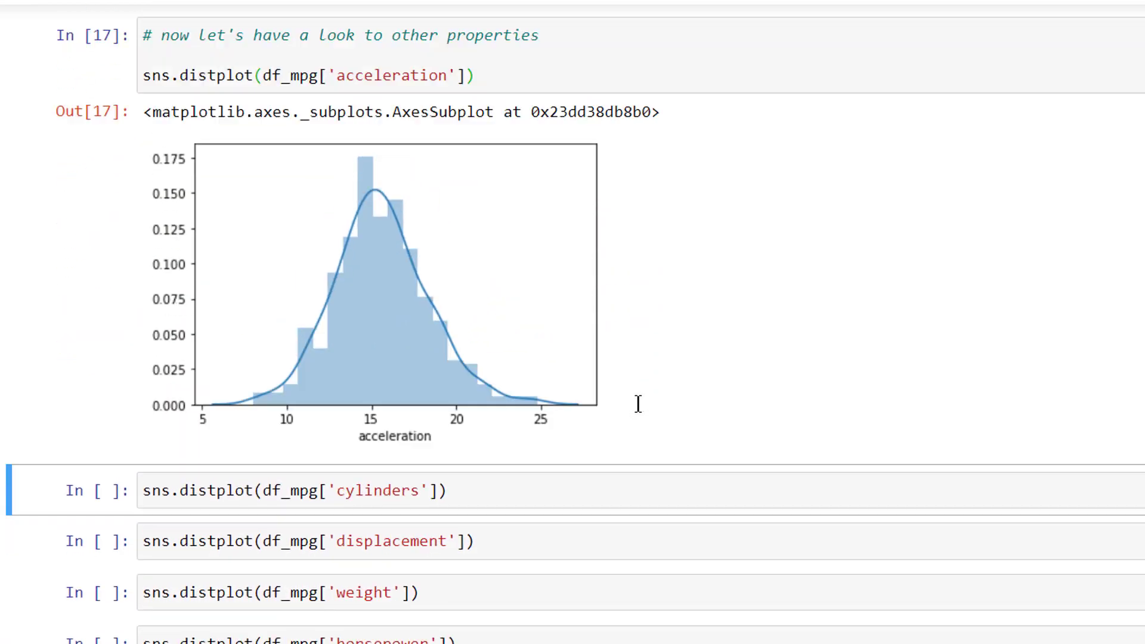
pyautogui.scroll(-1, 638, 404)
pyautogui.click(575, 424)
pyautogui.hotkey('shift', 'Return')
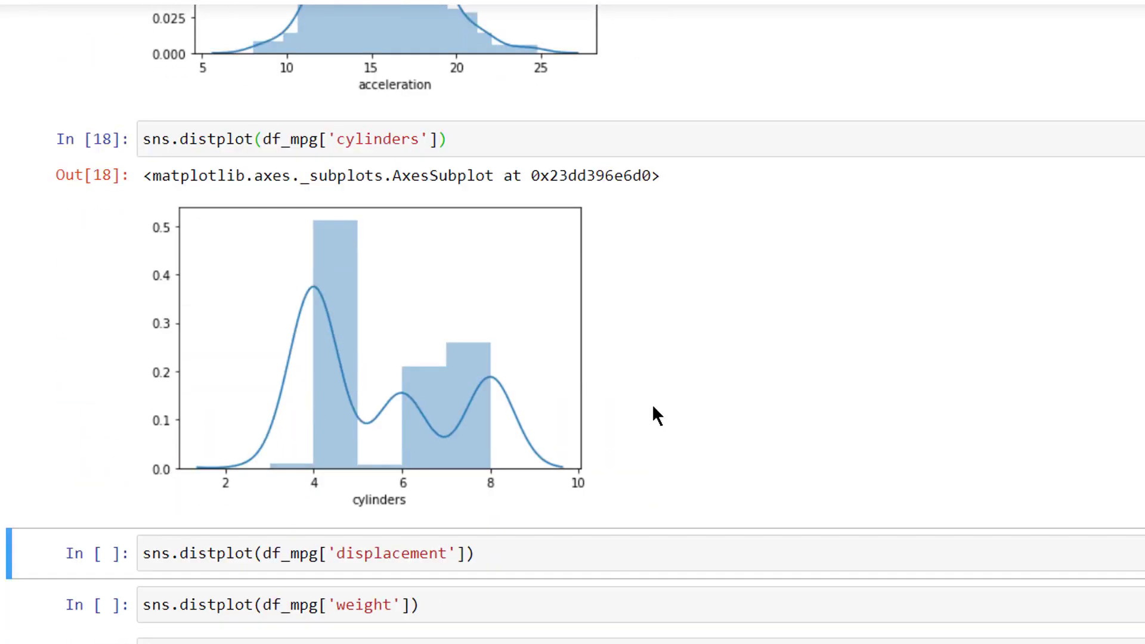
pyautogui.scroll(-3, 653, 412)
pyautogui.click(617, 373)
pyautogui.hotkey('shift', 'Return')
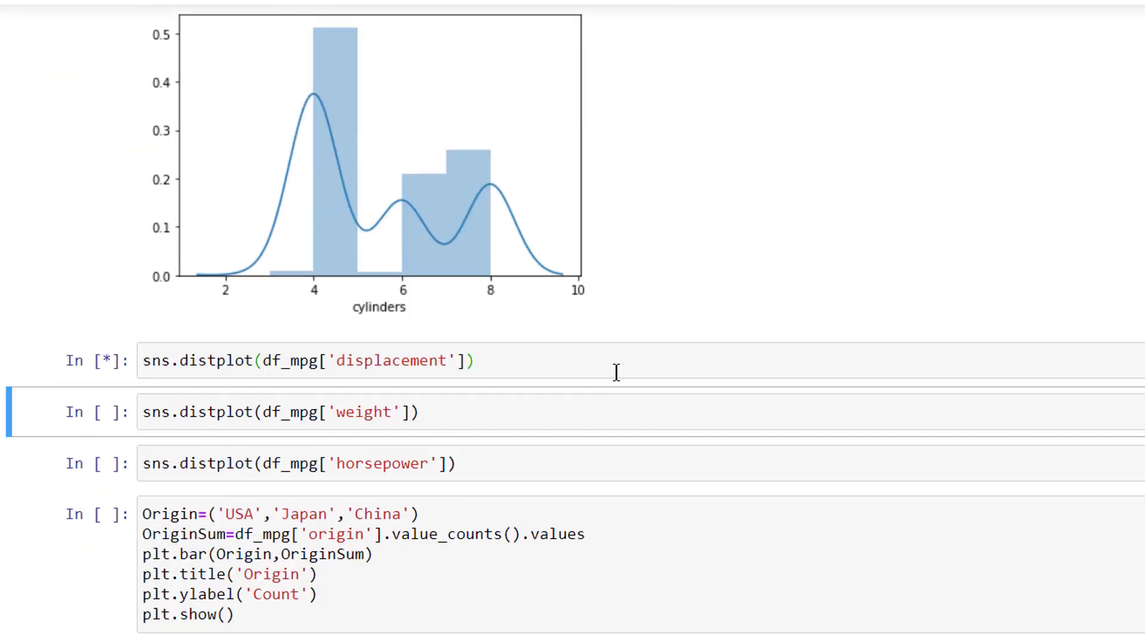
# Plot distribution charts for weight and horsepower.
pyautogui.scroll(-5, 618, 379)
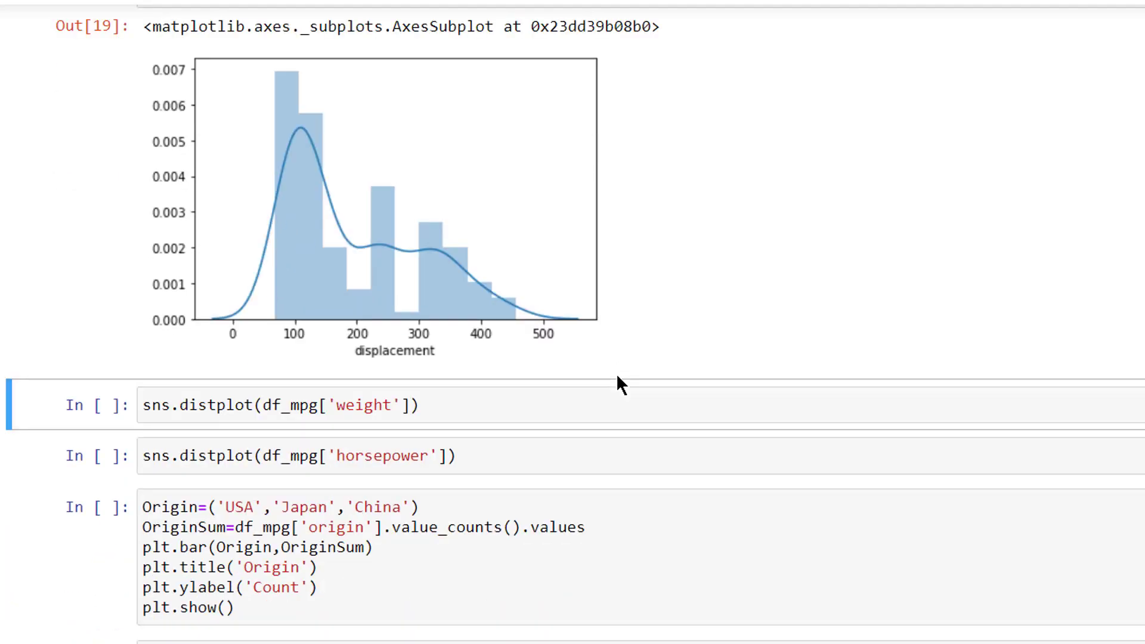
pyautogui.click(505, 292)
pyautogui.hotkey('shift', 'Return')
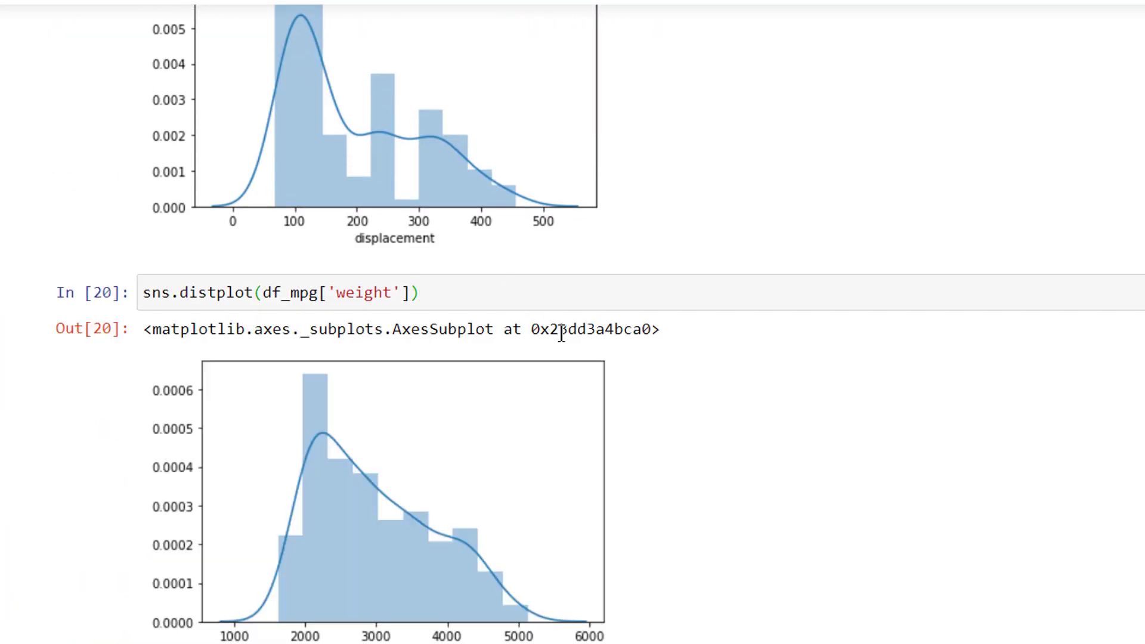
pyautogui.scroll(-2, 649, 376)
pyautogui.click(632, 409)
pyautogui.hotkey('shift', 'Return')
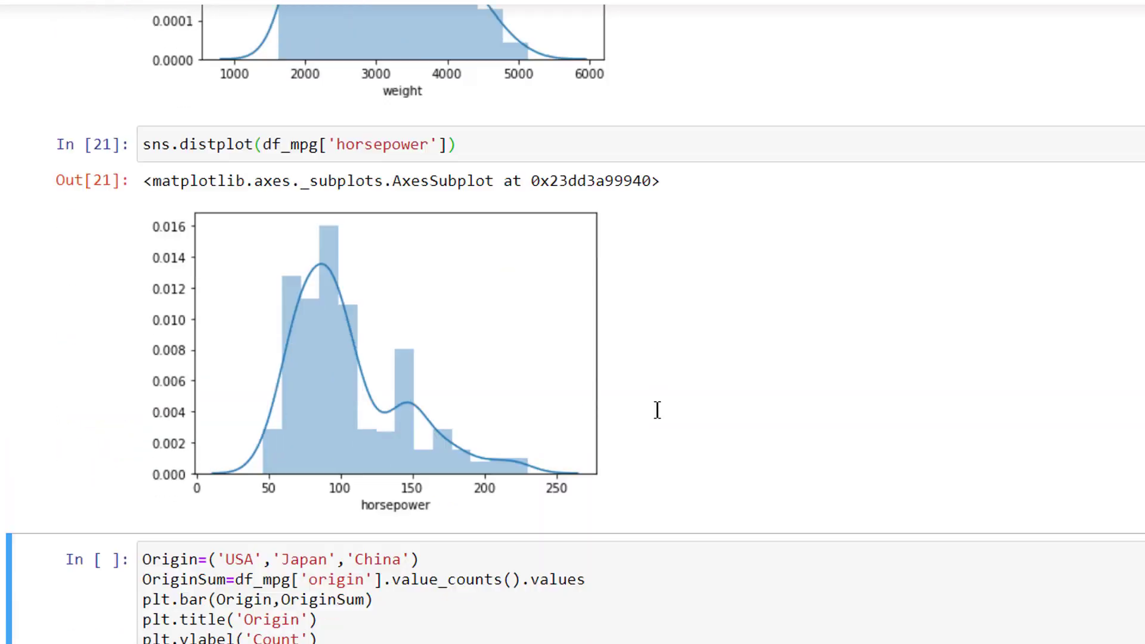
pyautogui.scroll(-5, 657, 410)
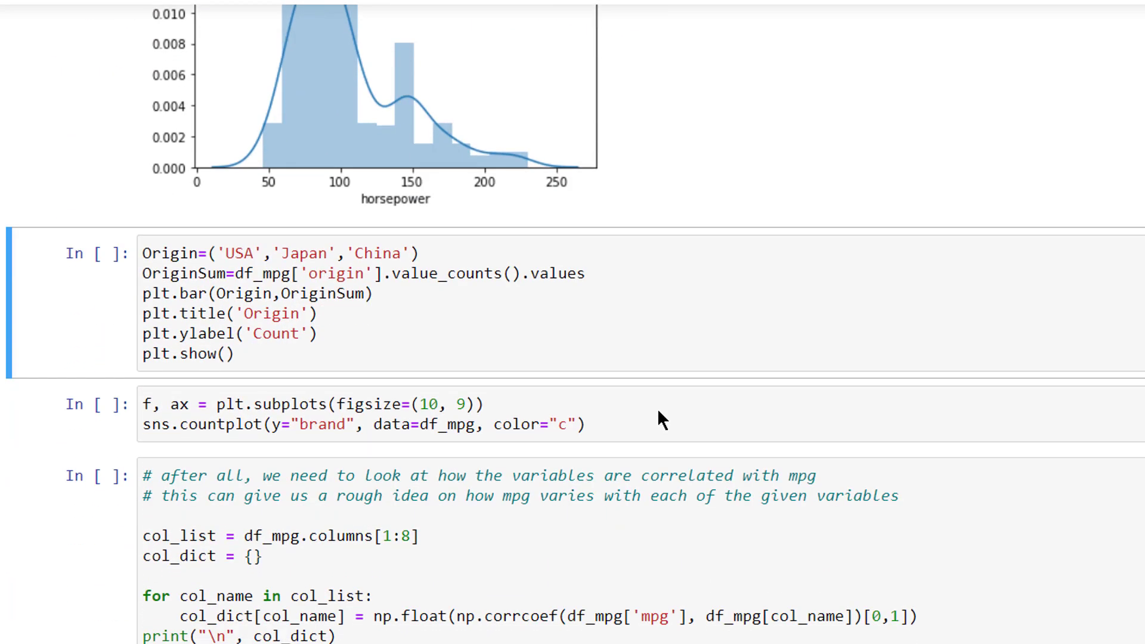
pyautogui.click(656, 351)
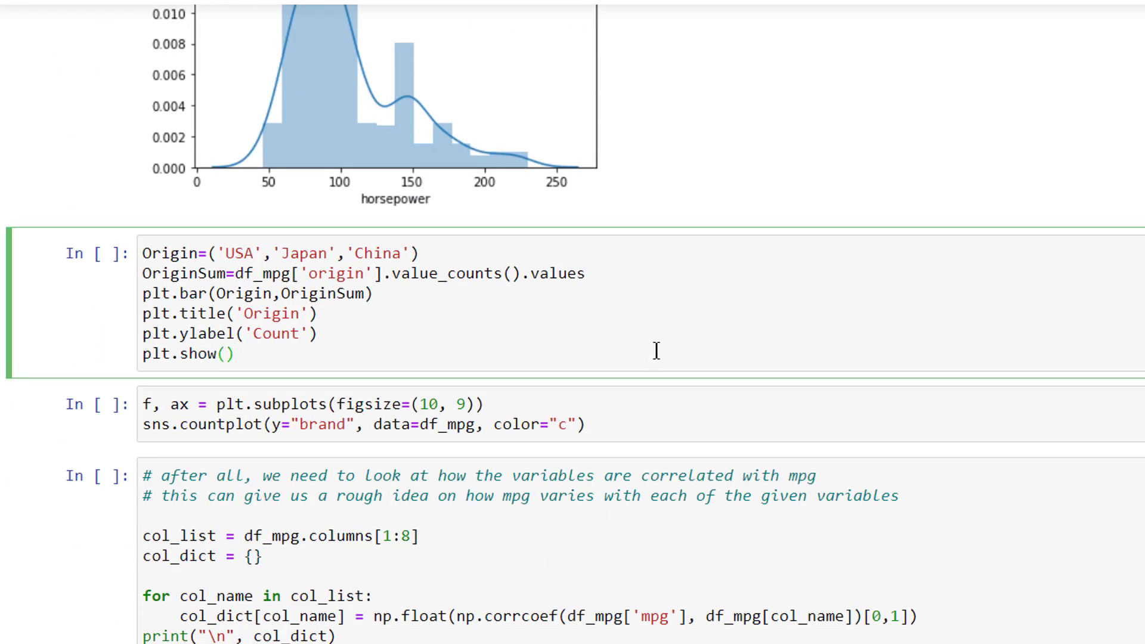
# Draw the Origin bar chart: about 250 USA cars, 80 from Japan, 70 from China.
pyautogui.hotkey('shift', 'Return')
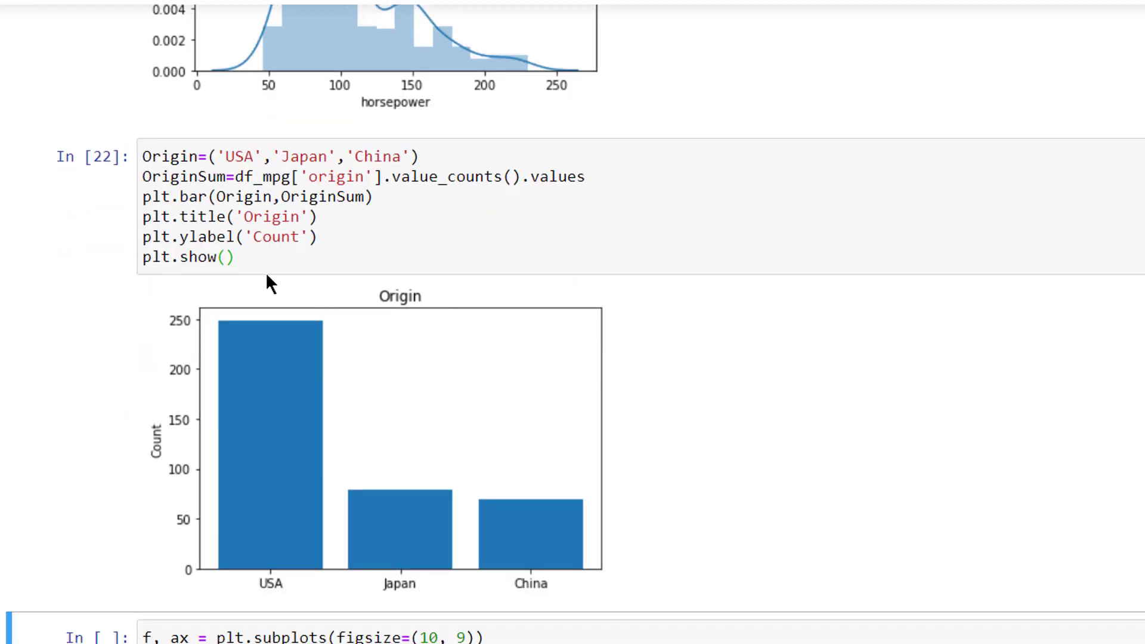
pyautogui.moveTo(261, 260); pyautogui.dragTo(146, 157)
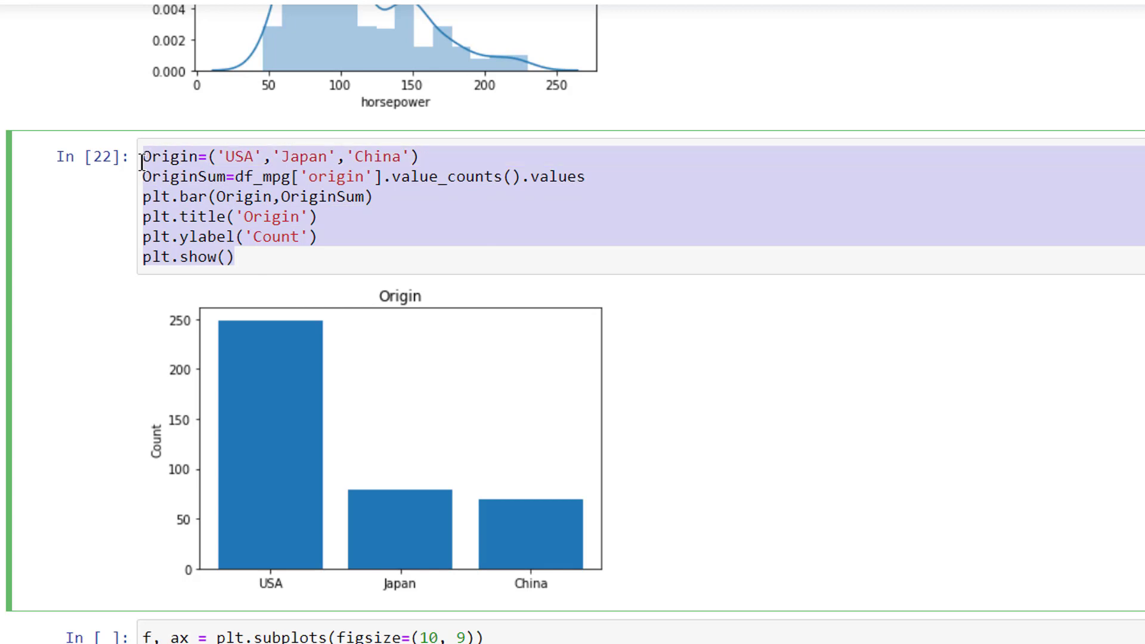
pyautogui.click(352, 223)
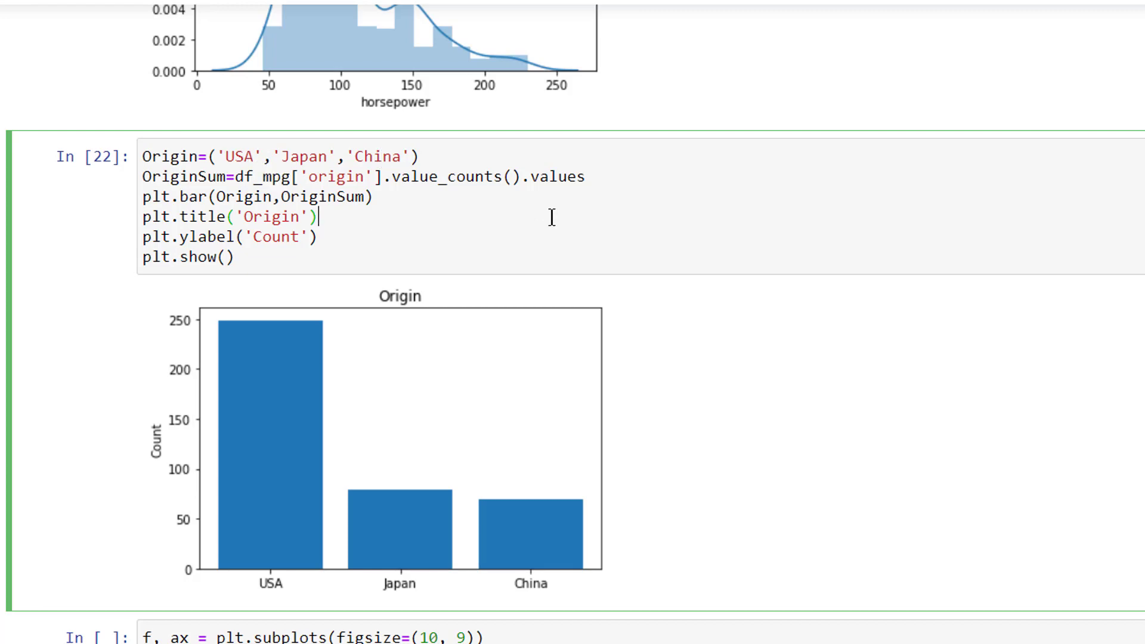
pyautogui.scroll(-2, 475, 268)
pyautogui.scroll(-2, 475, 277)
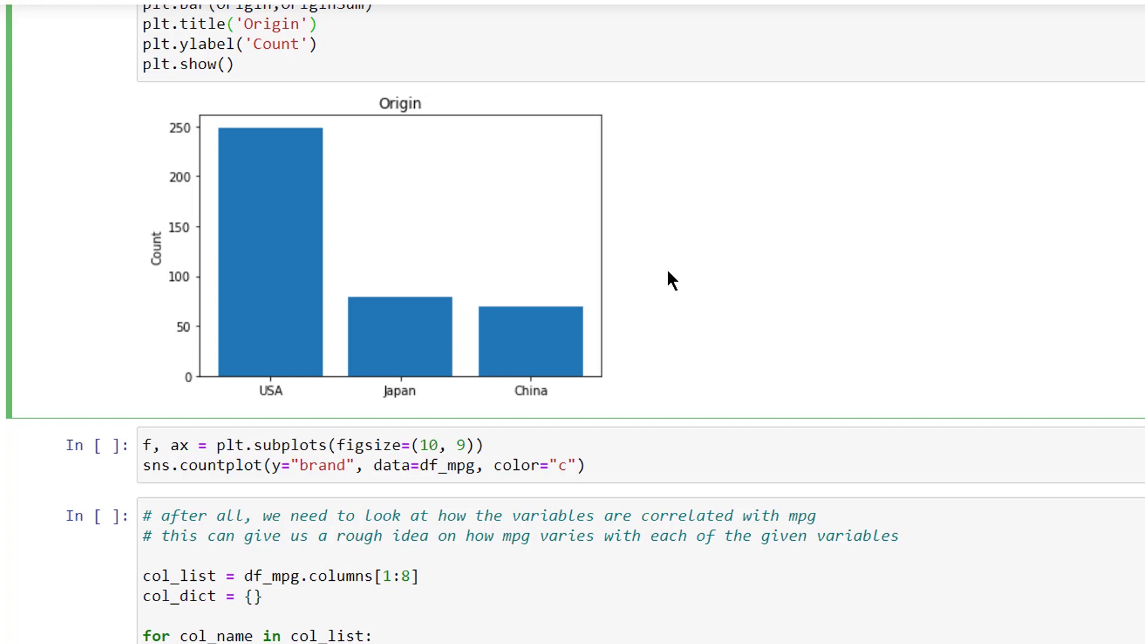
pyautogui.scroll(2, 668, 272)
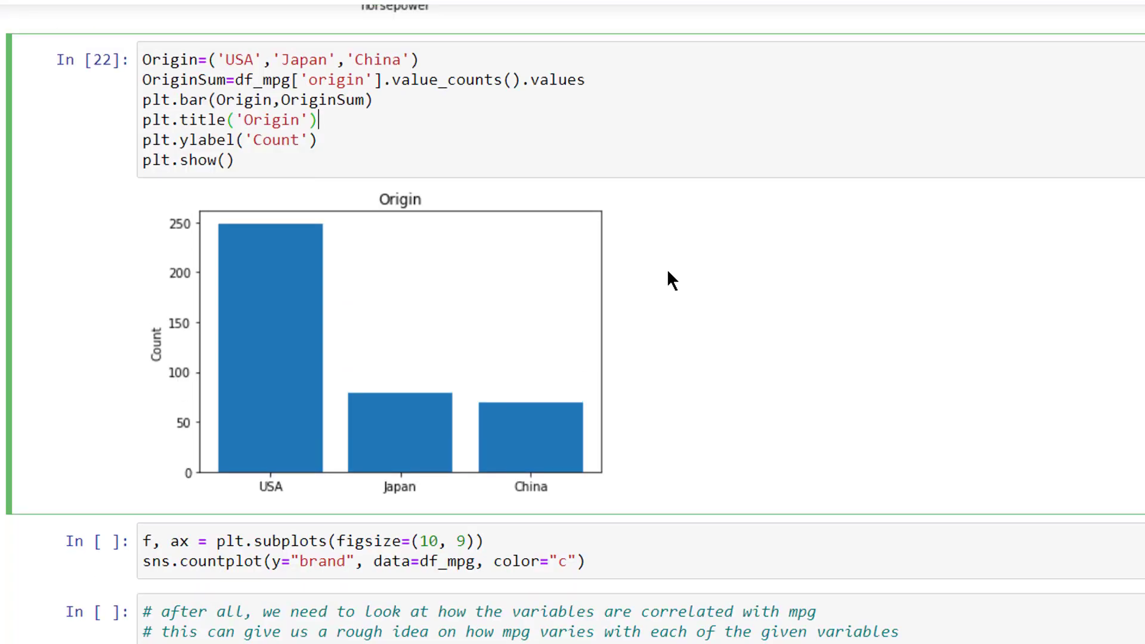
pyautogui.hotkey('shift', 'Return')
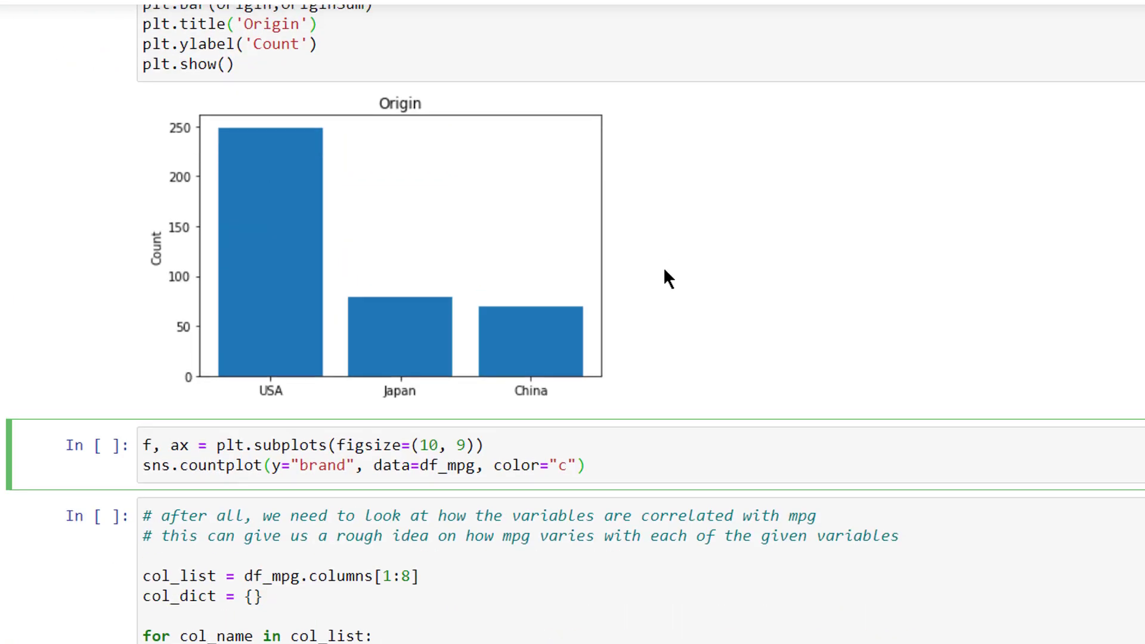
# Draw the horizontal per-brand count chart, with ford near 51 and chevrolet about 47.
pyautogui.scroll(-2, 663, 267)
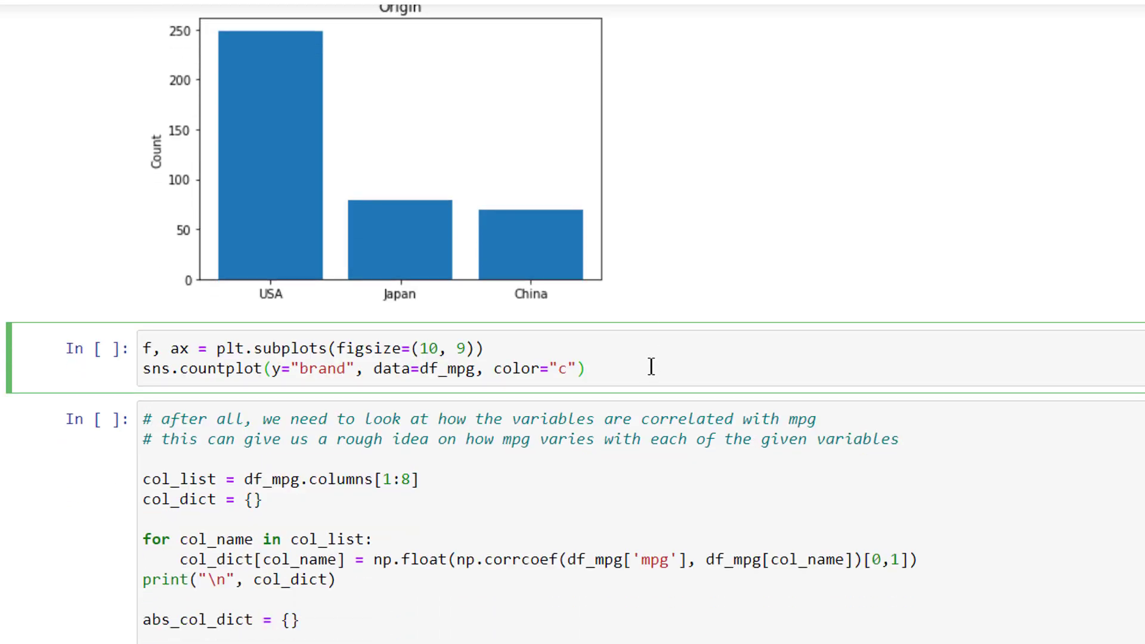
pyautogui.hotkey('shift', 'Return')
pyautogui.scroll(-7, 651, 364)
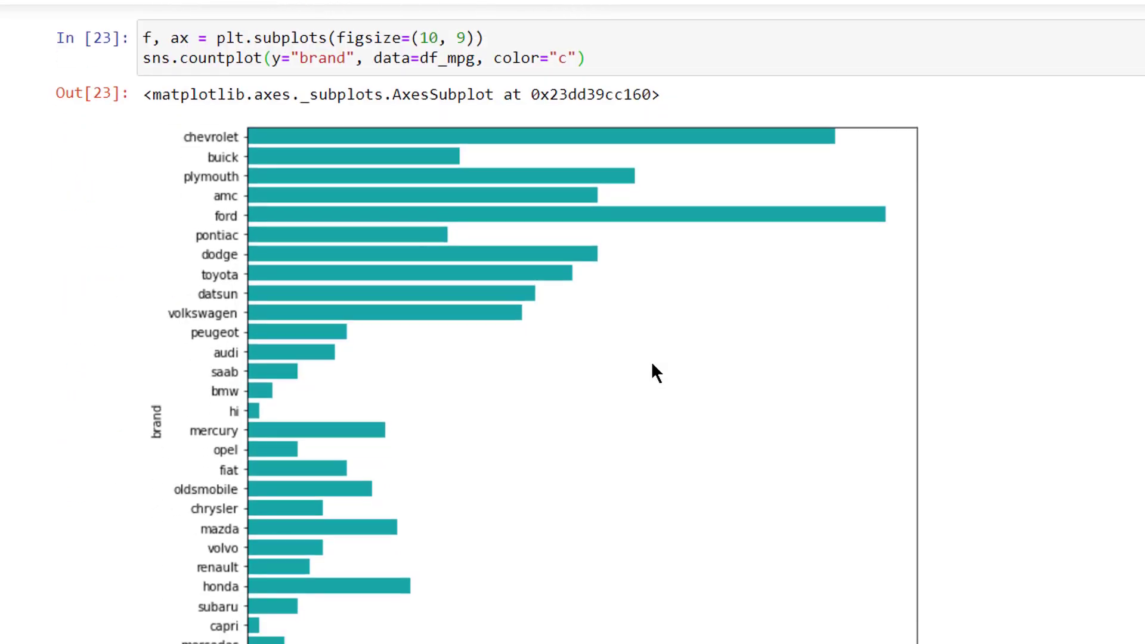
pyautogui.scroll(-3, 821, 357)
pyautogui.scroll(3, 821, 358)
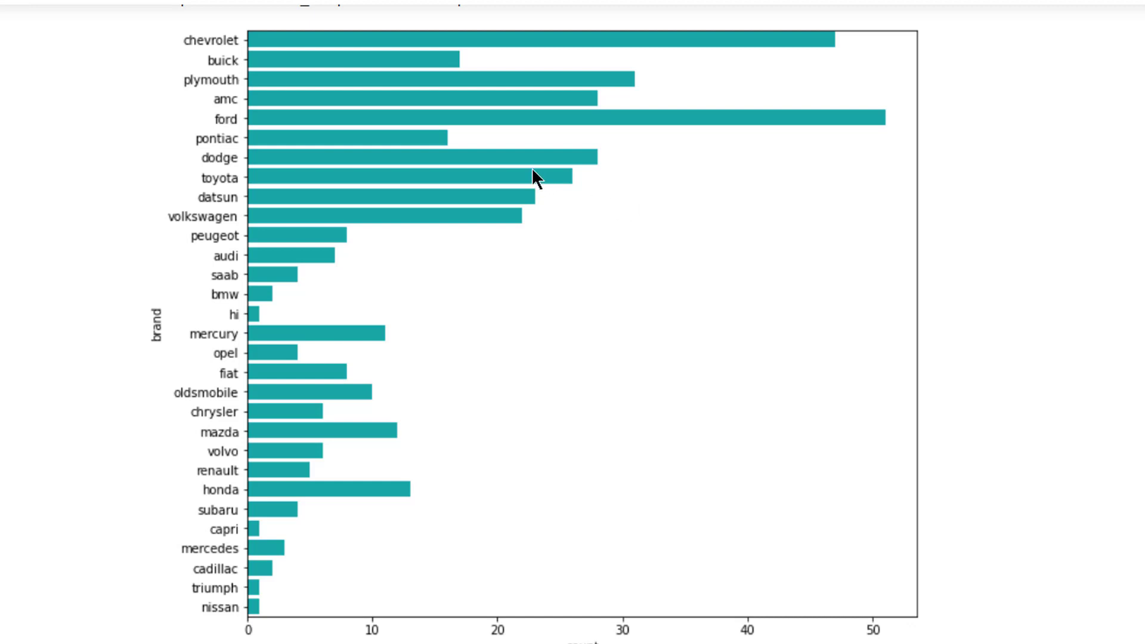
pyautogui.scroll(-7, 634, 253)
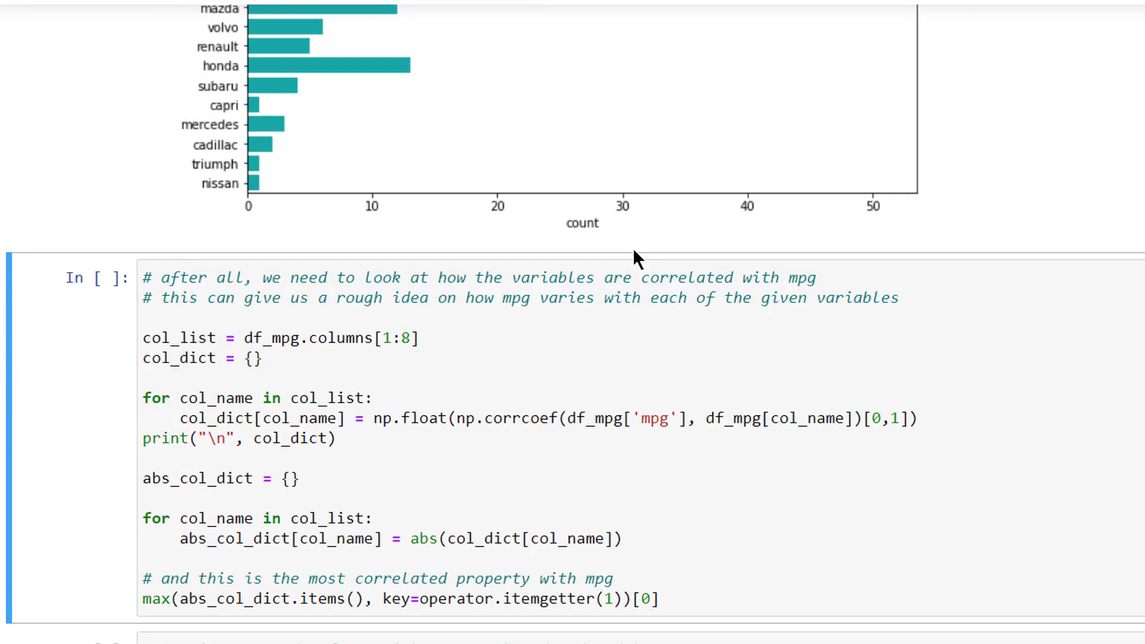
# Compute each column's correlation with mpg, identifying weight as the most correlated.
pyautogui.scroll(-3, 634, 251)
pyautogui.click(643, 261)
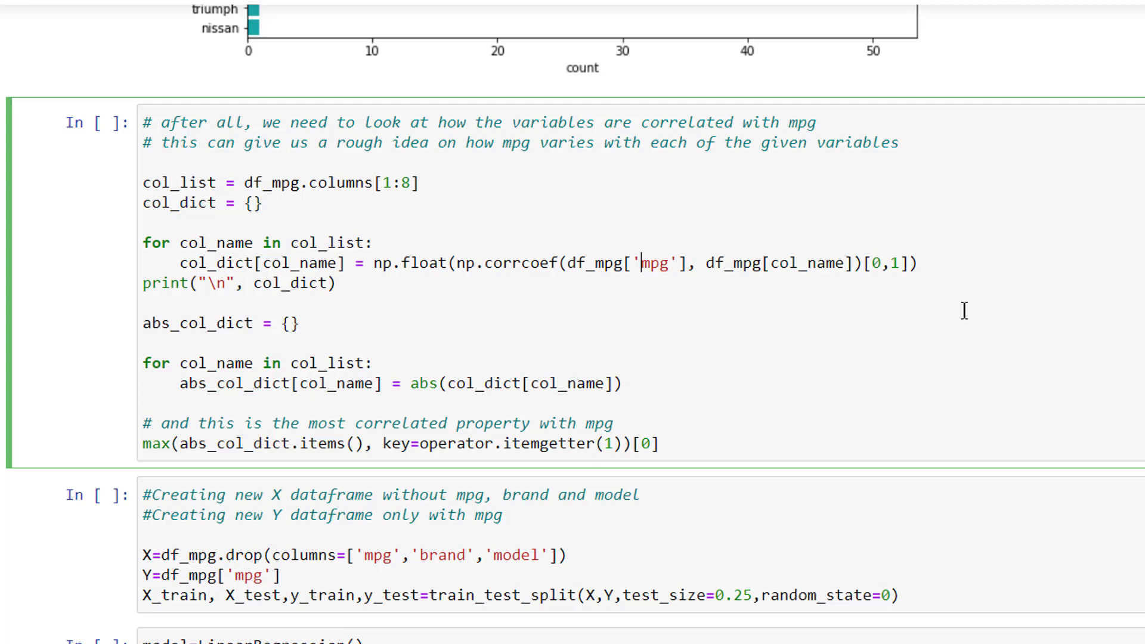
pyautogui.hotkey('shift', 'Return')
pyautogui.scroll(-4, 965, 310)
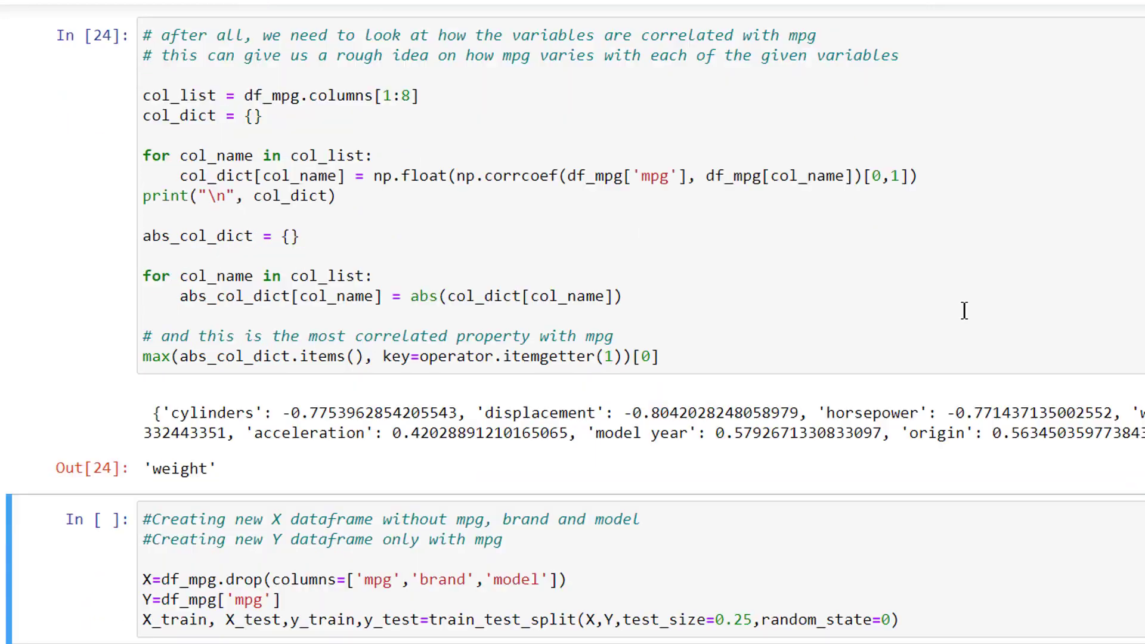
pyautogui.scroll(2, 964, 311)
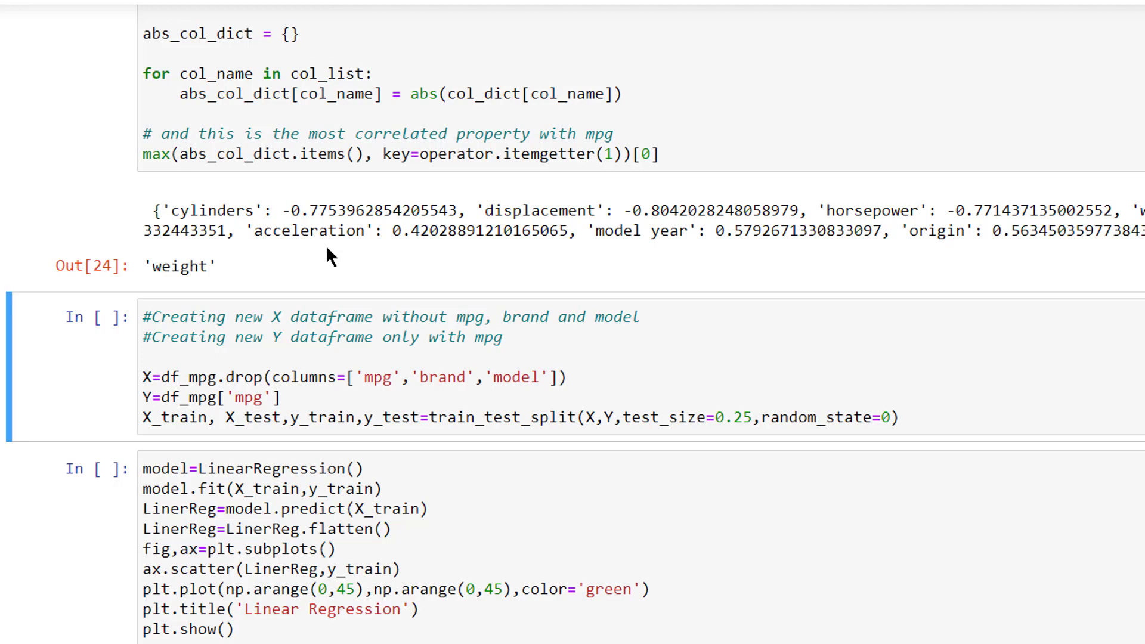
# Run the train/test split and LinearRegression cells to plot the regression with its green line.
pyautogui.scroll(-2, 351, 274)
pyautogui.click(569, 280)
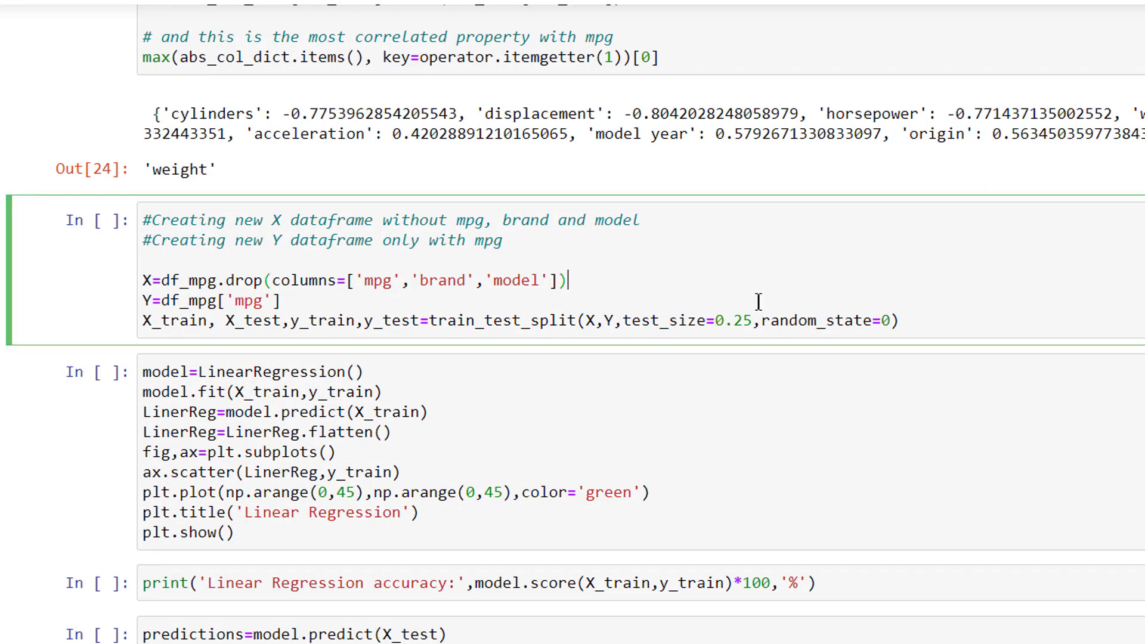
pyautogui.click(924, 318)
pyautogui.scroll(-2, 690, 284)
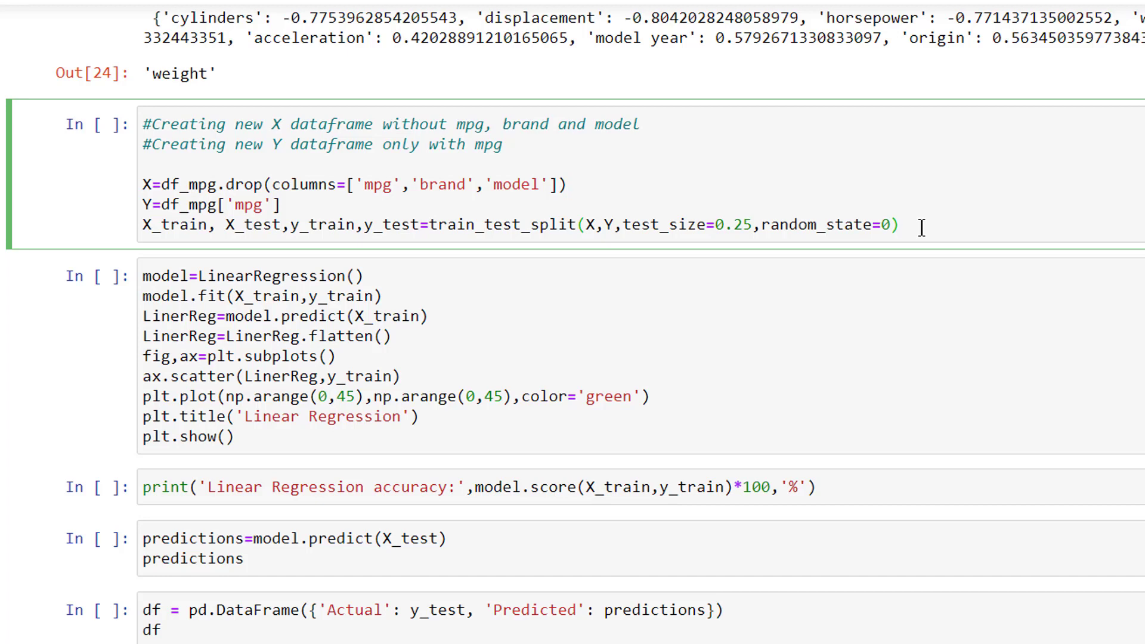
pyautogui.hotkey('shift', 'Return')
pyautogui.hotkey('shift', 'Return')
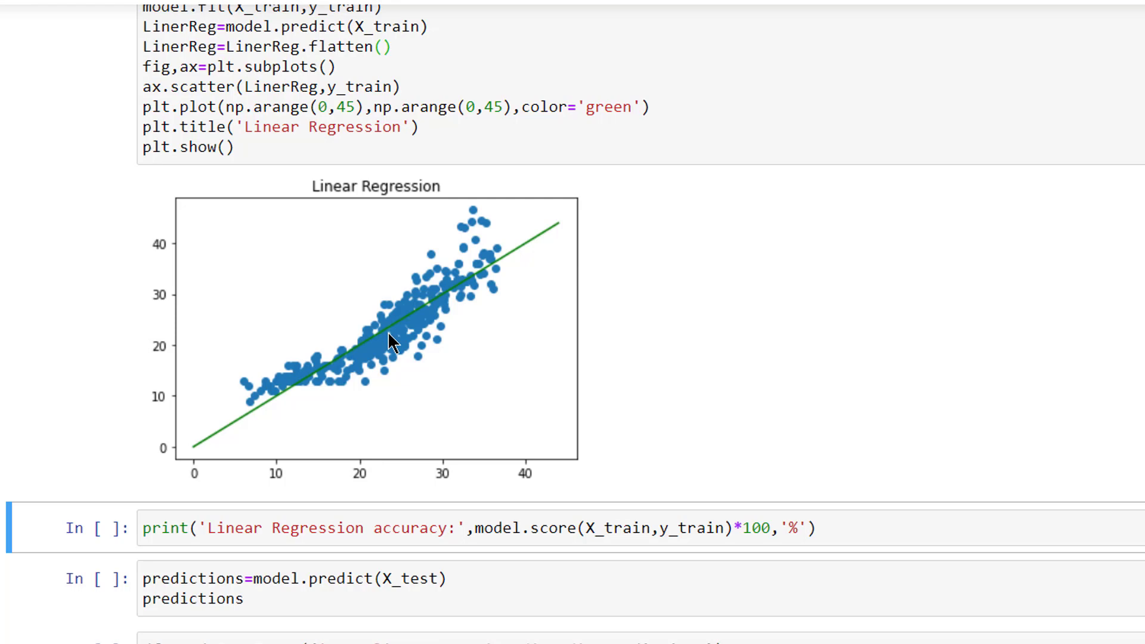
# Run the accuracy cell so it prints 82.02% training accuracy.
pyautogui.scroll(-3, 389, 333)
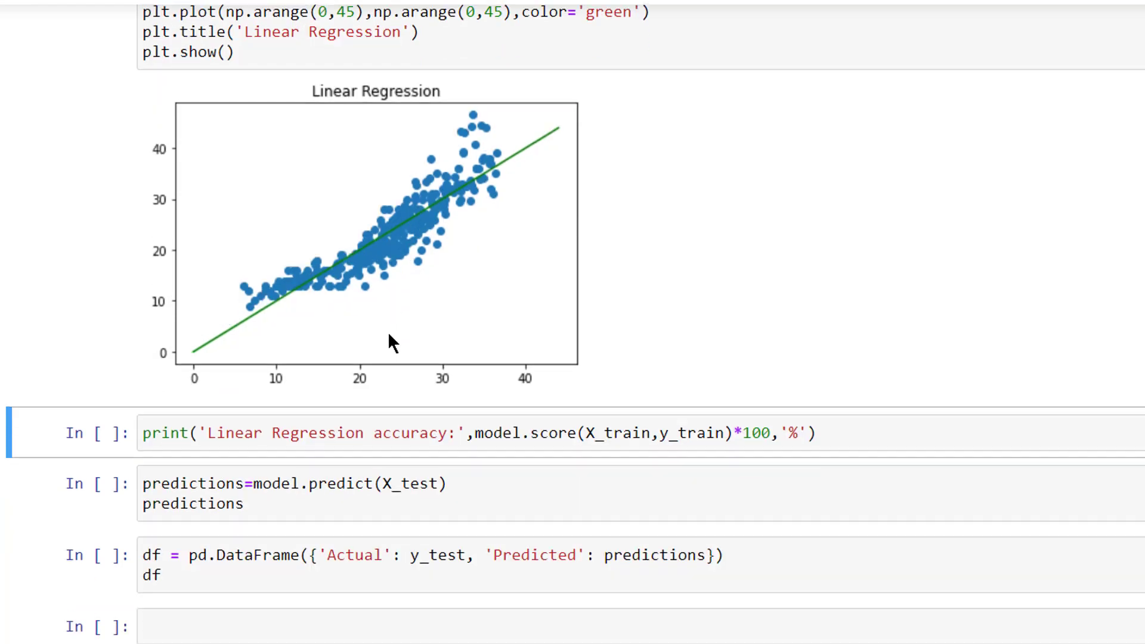
pyautogui.click(388, 333)
pyautogui.hotkey('shift', 'Return')
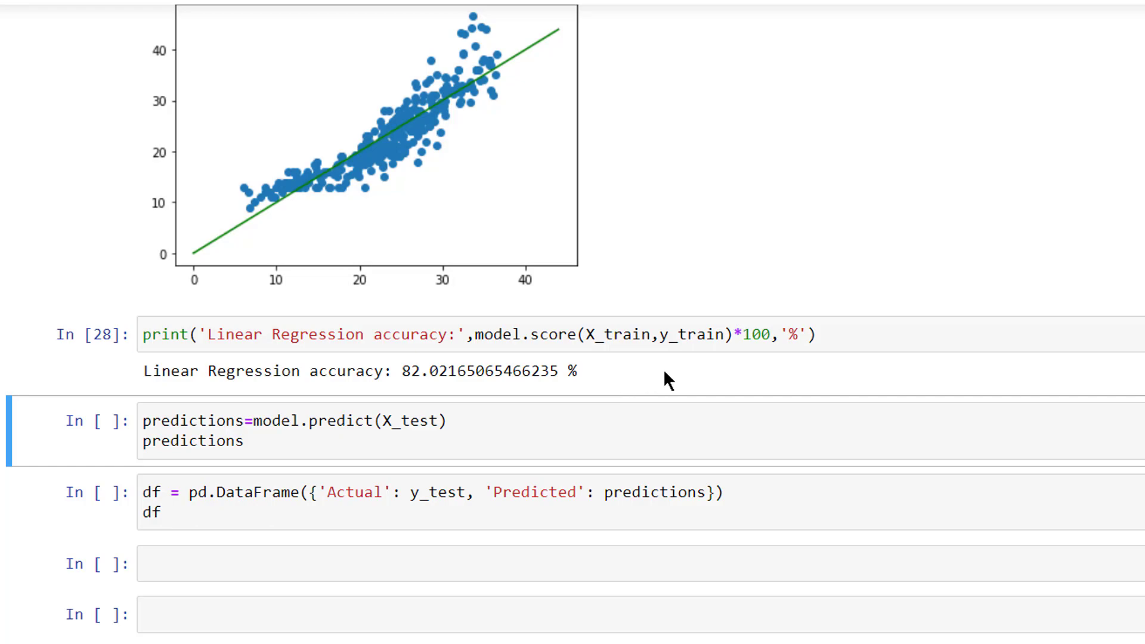
pyautogui.click(647, 416)
# Print the test-set predictions array and scroll through it.
pyautogui.hotkey('shift', 'Return')
pyautogui.scroll(-1, 629, 456)
pyautogui.scroll(-4, 629, 456)
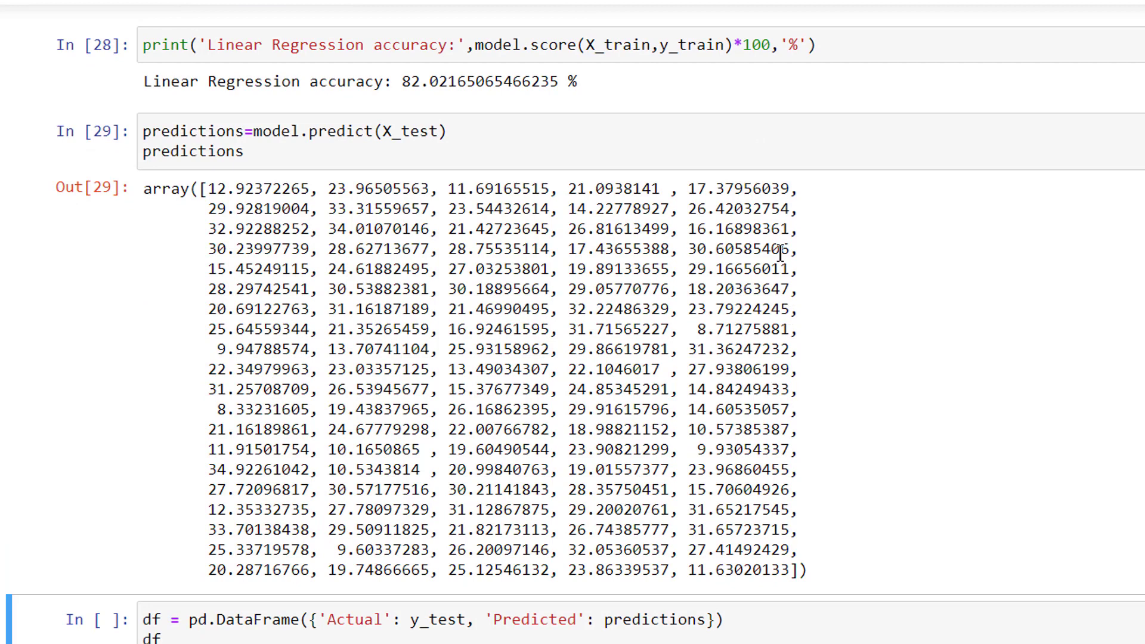
pyautogui.scroll(-3, 775, 253)
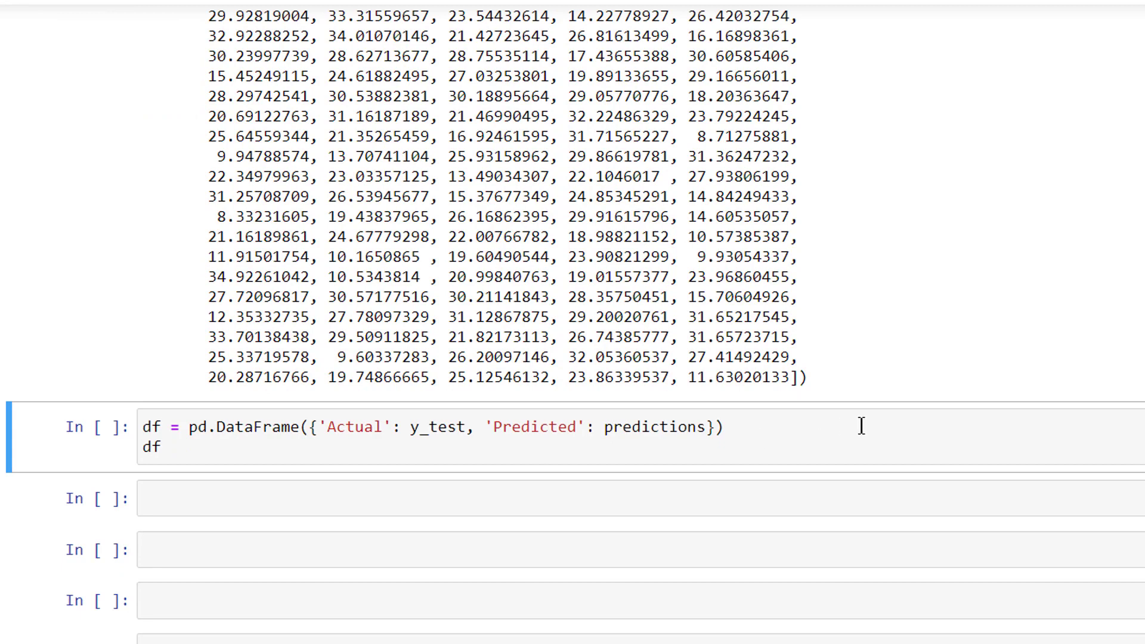
pyautogui.scroll(1, 860, 427)
pyautogui.scroll(-1, 860, 427)
# Build the 100-row Actual vs Predicted mpg table from the pd.DataFrame cell.
pyautogui.click(802, 430)
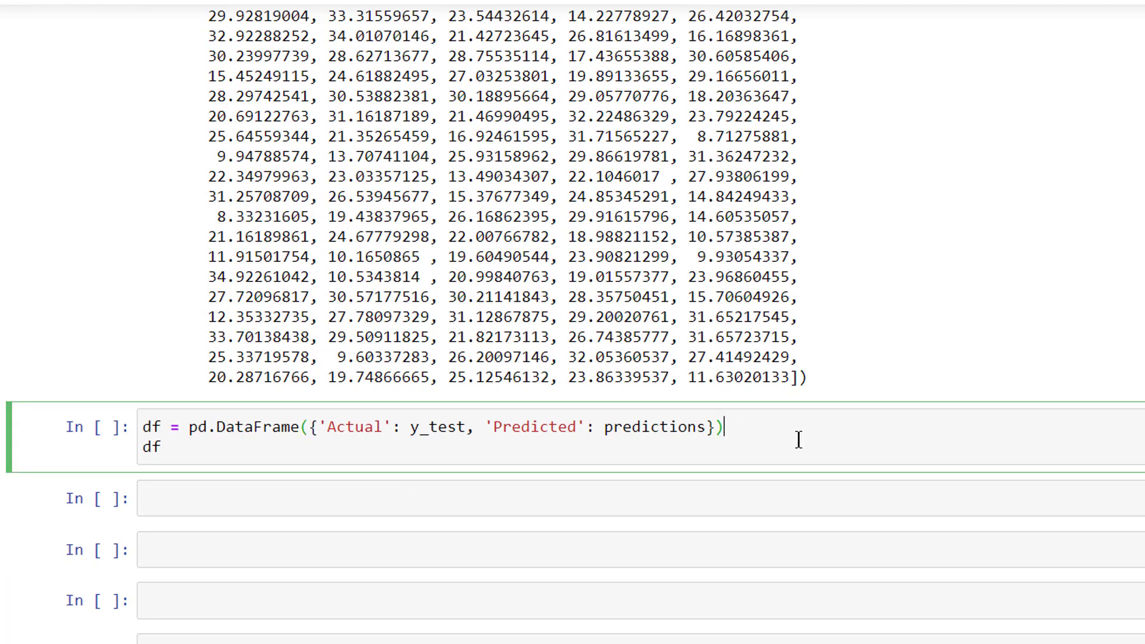
pyautogui.hotkey('shift', 'Return')
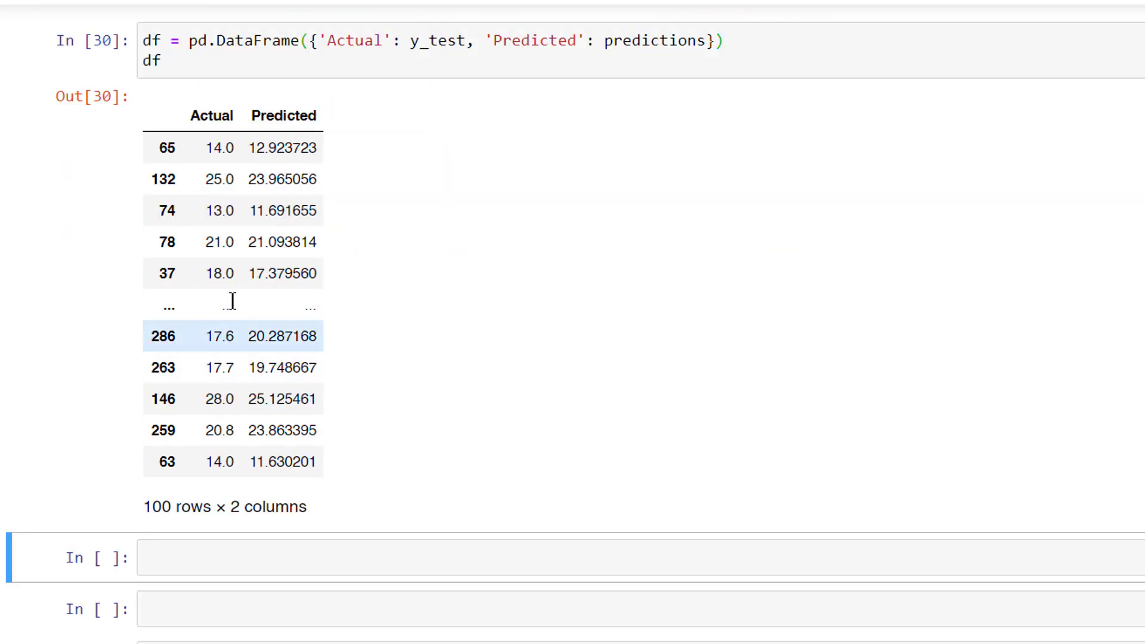
pyautogui.press('Return')
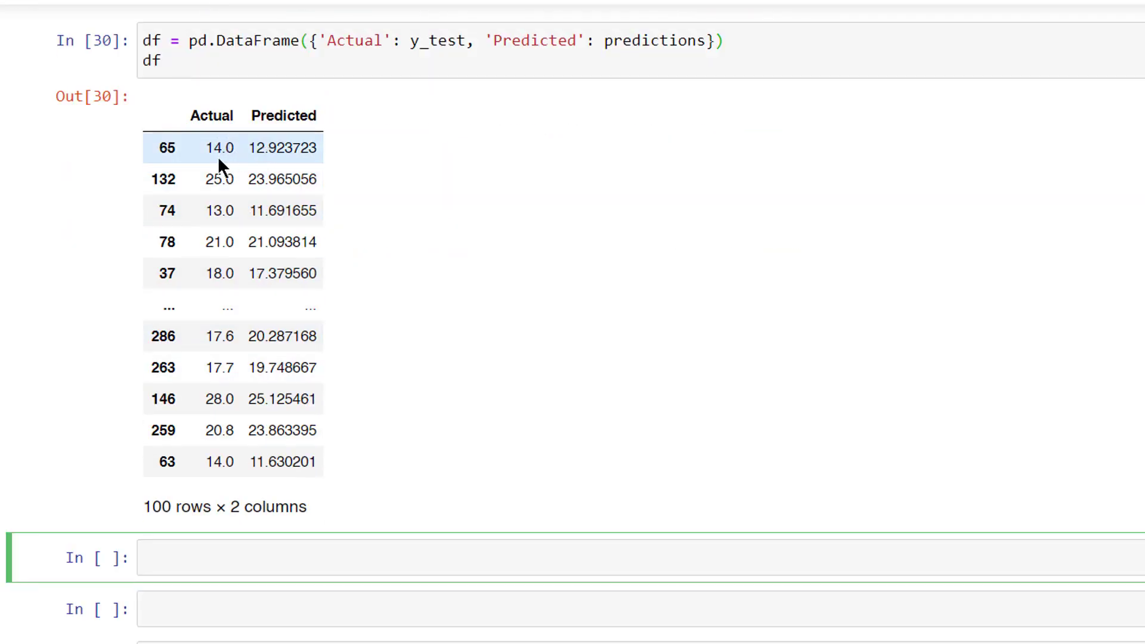
pyautogui.press('Escape')
# Highlight the Actual and Predicted values in rows 65 and 132 of the table.
pyautogui.moveTo(205, 154); pyautogui.dragTo(263, 147)
pyautogui.click(214, 180)
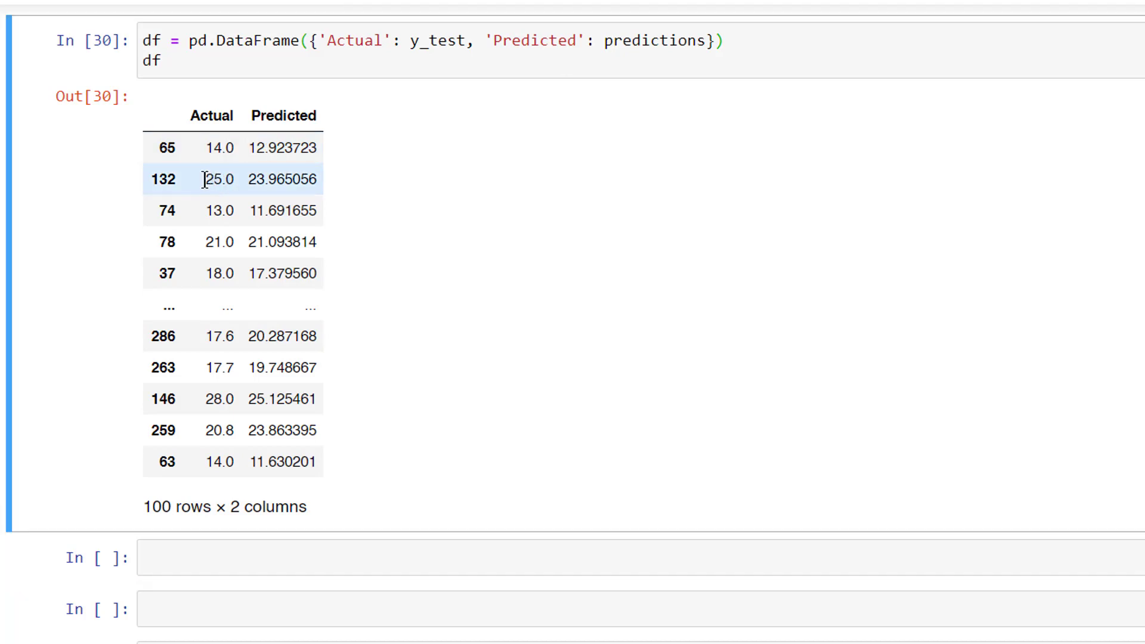
pyautogui.doubleClick(222, 148)
pyautogui.keyDown('shift'); pyautogui.click(256, 148); pyautogui.keyUp('shift')
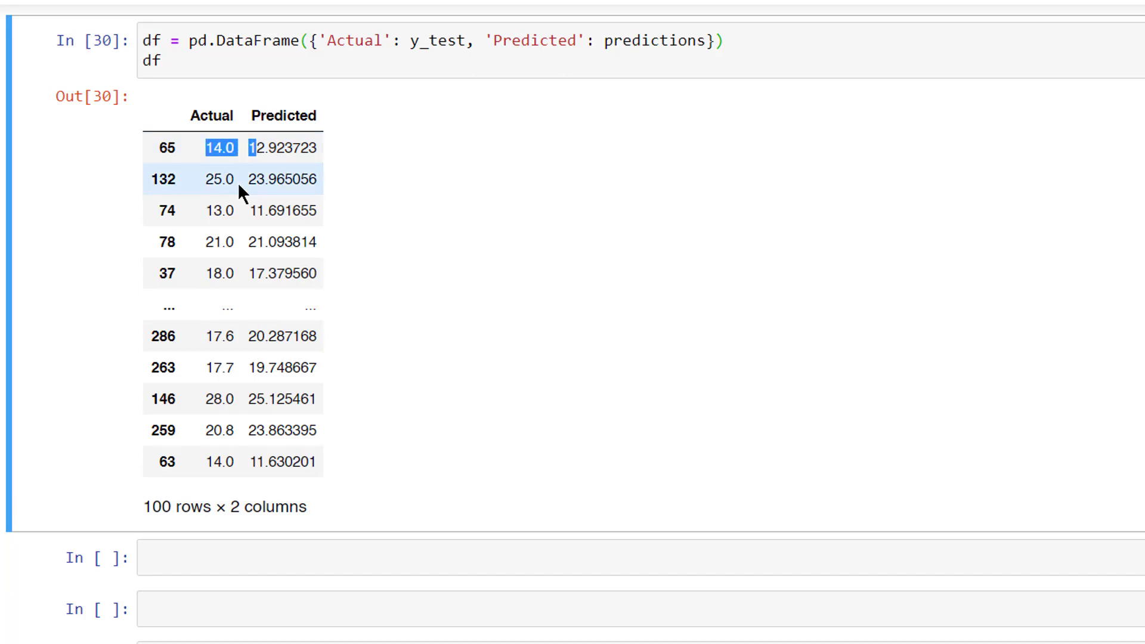
pyautogui.click(239, 185)
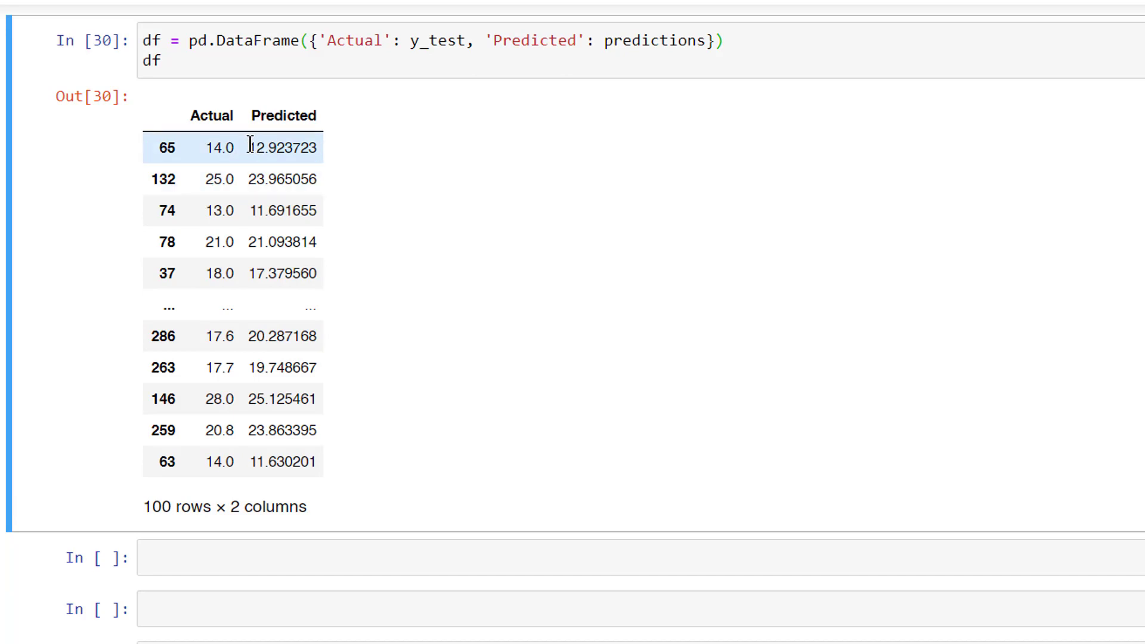
pyautogui.moveTo(250, 148); pyautogui.dragTo(264, 148)
pyautogui.click(206, 175)
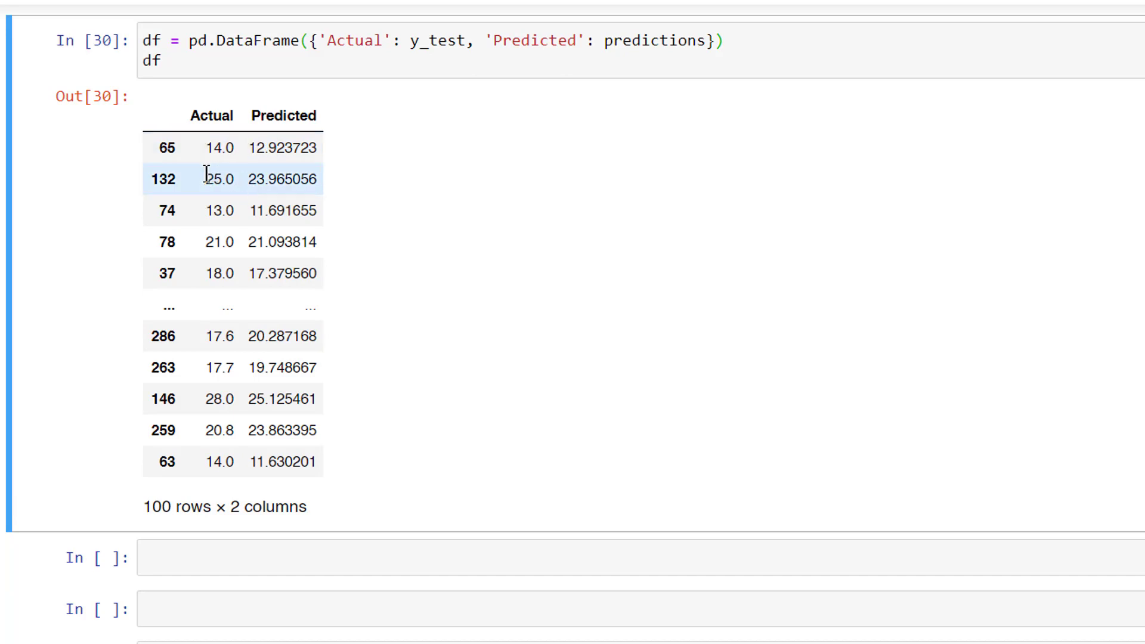
pyautogui.moveTo(206, 174); pyautogui.dragTo(279, 178)
pyautogui.click(299, 212)
# Scroll to the end of the Actual vs Predicted table, 100 rows × 2 columns.
pyautogui.scroll(-5, 494, 238)
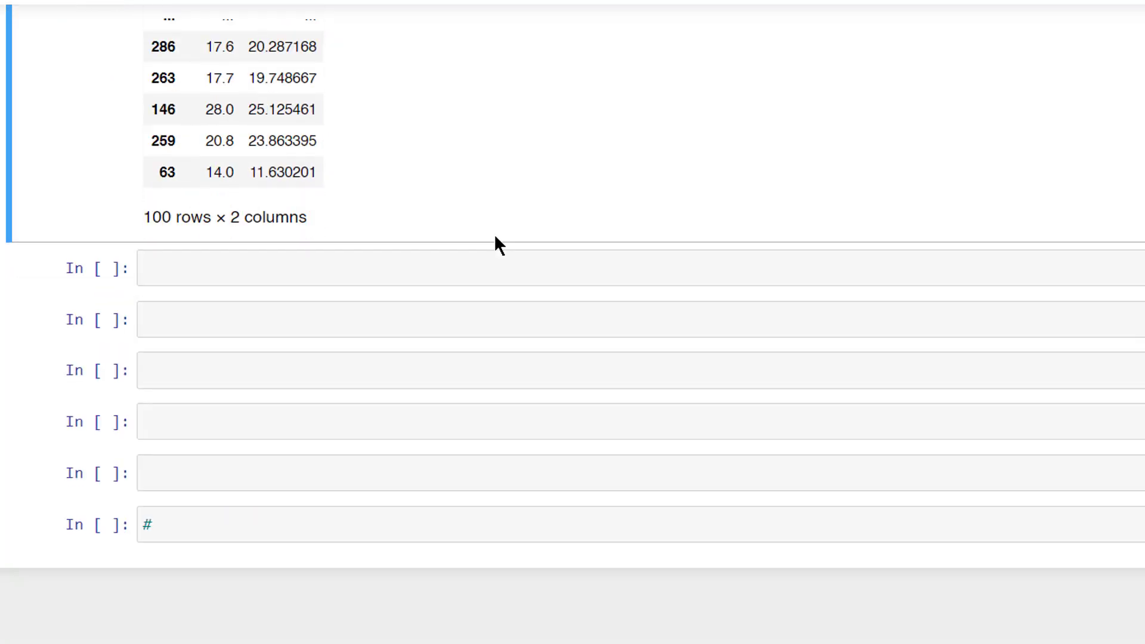